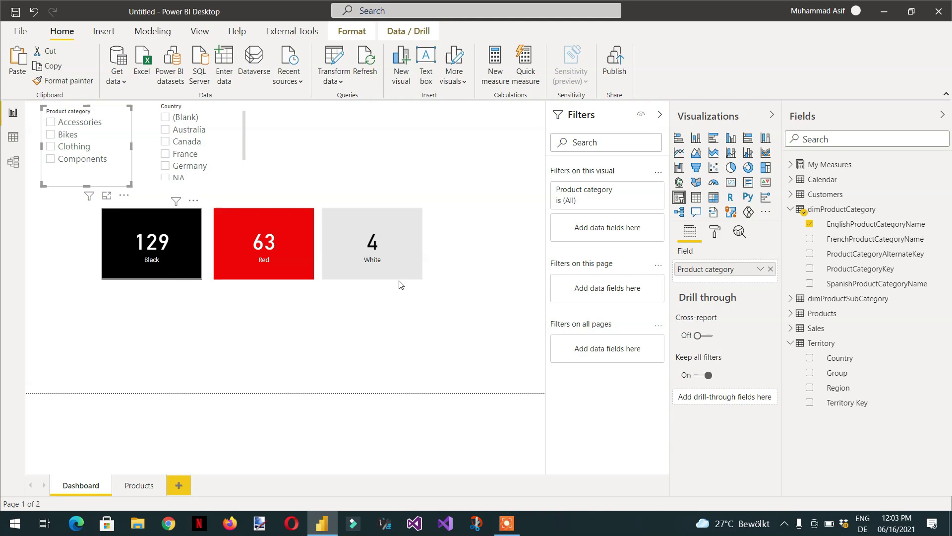
Examine the DAX formulas of the Black and Red measures in the My Measures table.
{"action": "left_click", "coordinate": [790, 165]}
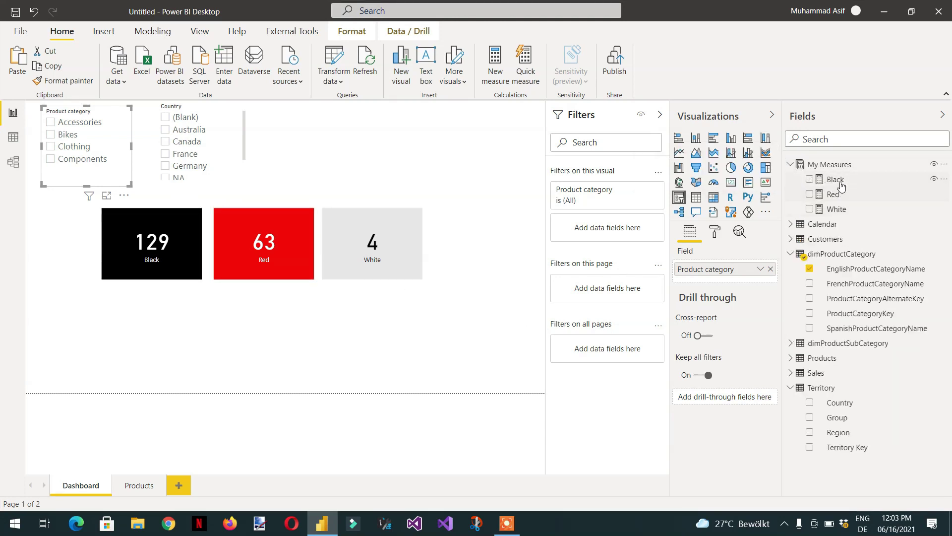
{"action": "left_click", "coordinate": [839, 183]}
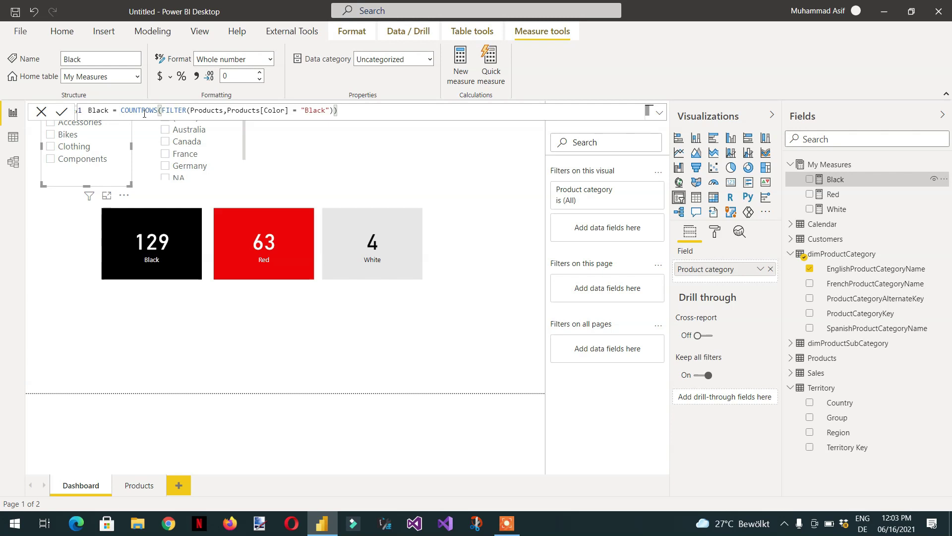
{"action": "left_click", "coordinate": [118, 110]}
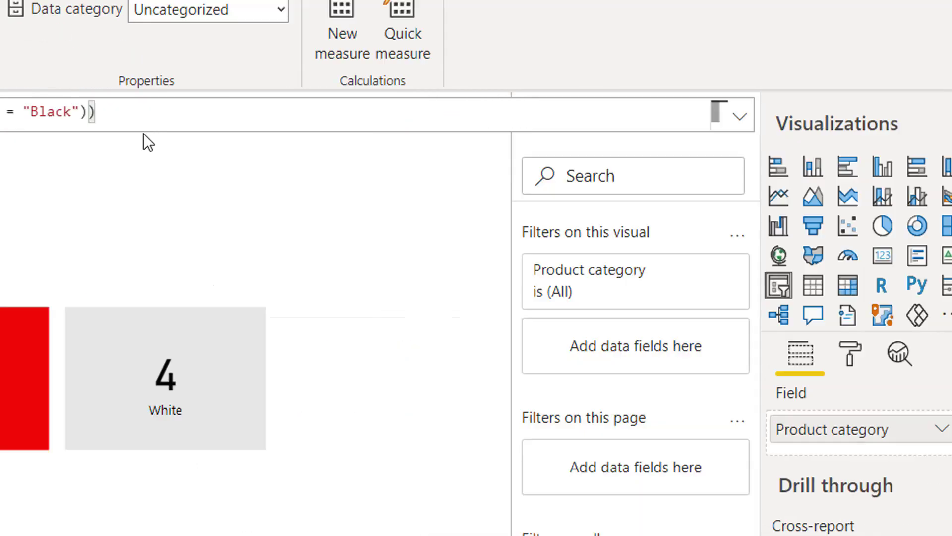
{"action": "left_click", "coordinate": [714, 280]}
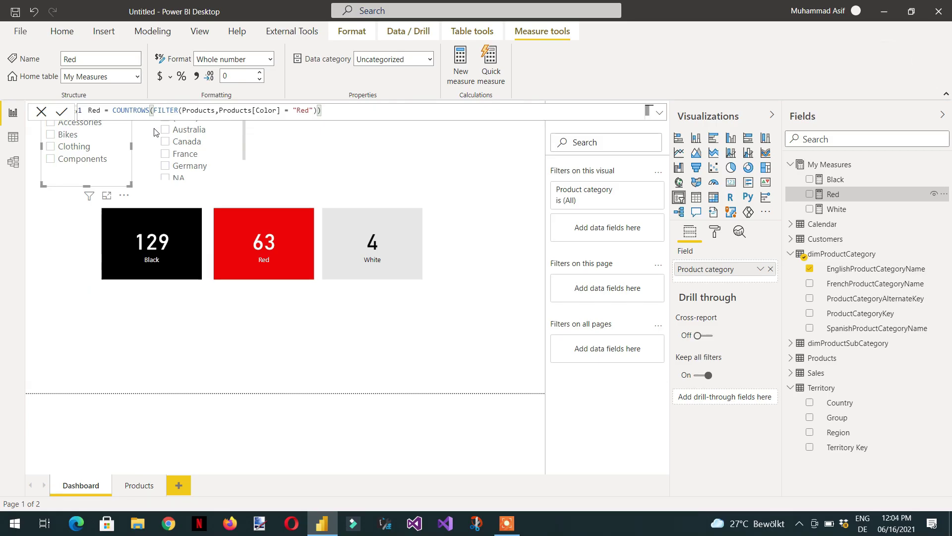
{"action": "left_click", "coordinate": [132, 332]}
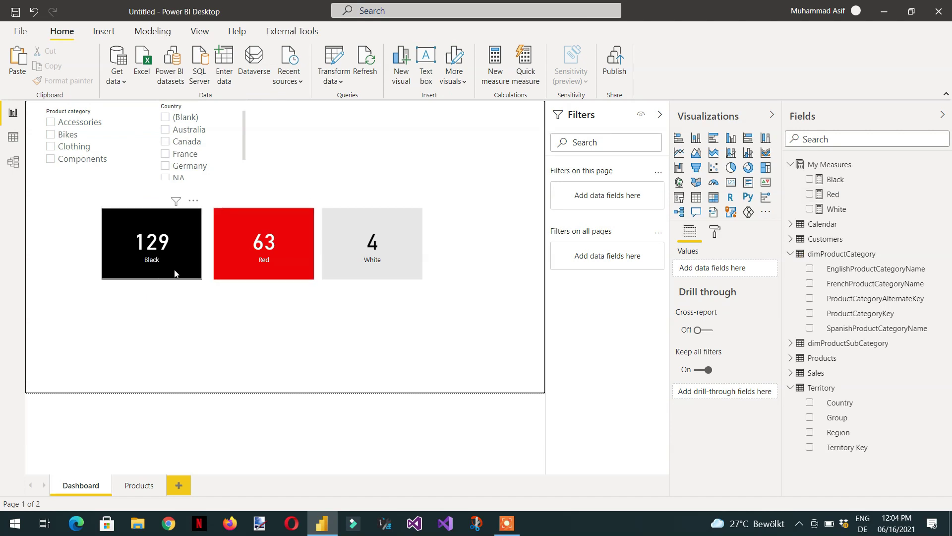
Test the cards with Accessories and Canada selected in the Product category and Country slicers, clearing both selections again.
{"action": "left_click", "coordinate": [170, 260]}
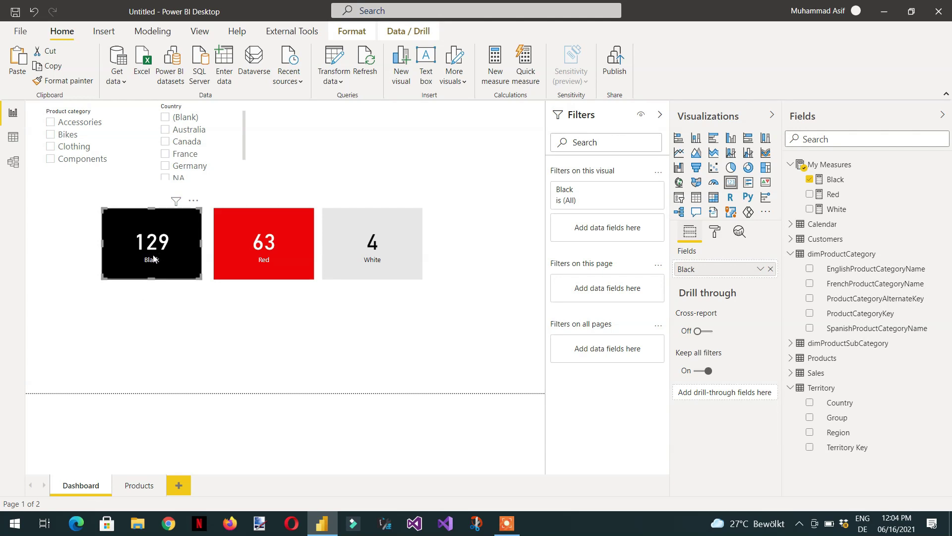
{"action": "left_click", "coordinate": [52, 122]}
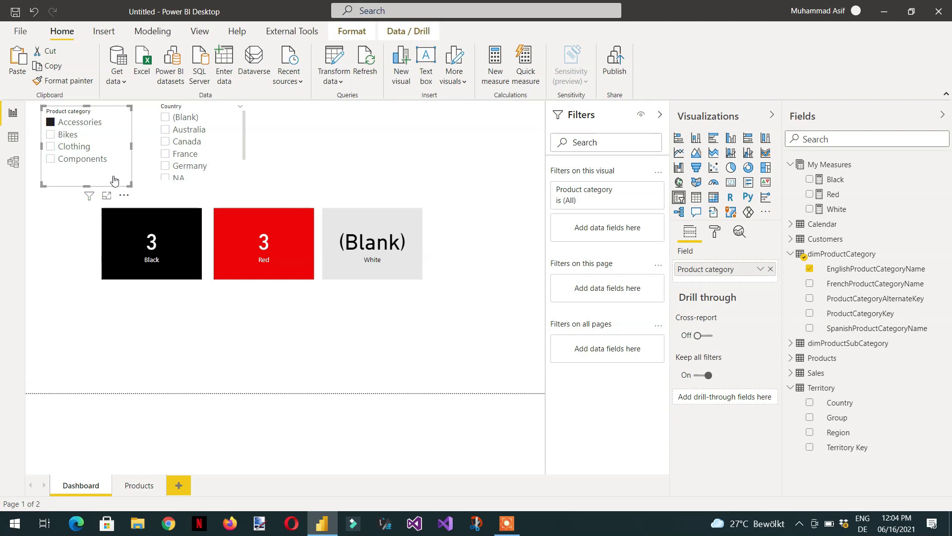
{"action": "left_click", "coordinate": [166, 143]}
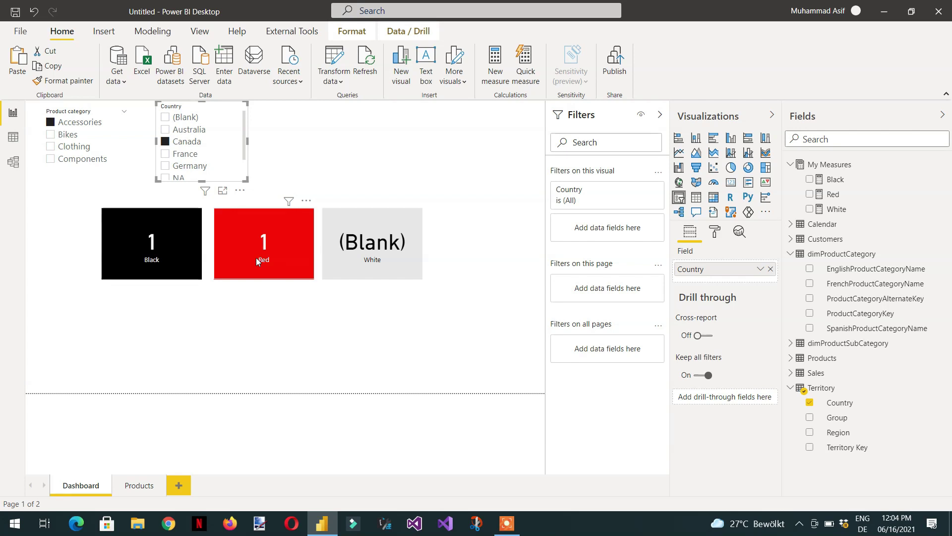
{"action": "left_click", "coordinate": [165, 142]}
{"action": "left_click", "coordinate": [51, 122]}
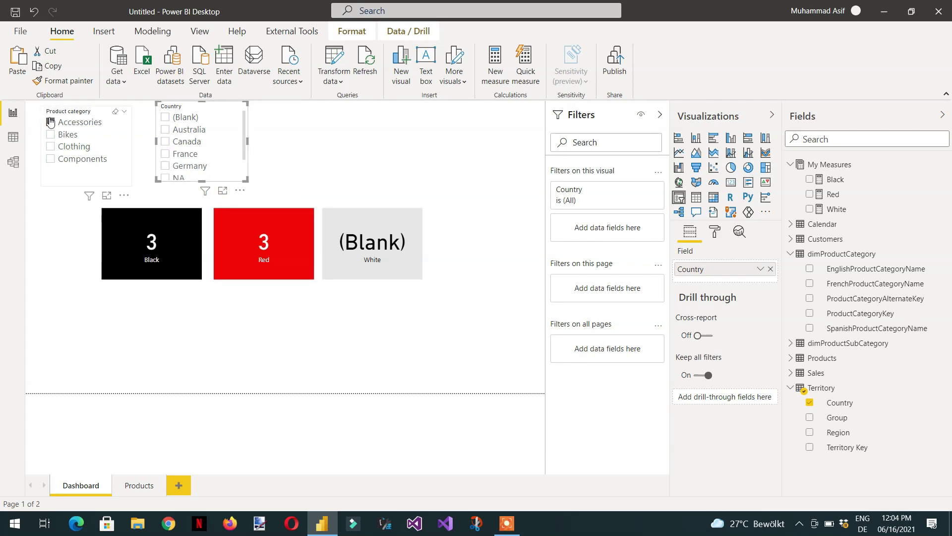
Examine the formatting options available for the Black card.
{"action": "left_click", "coordinate": [162, 240]}
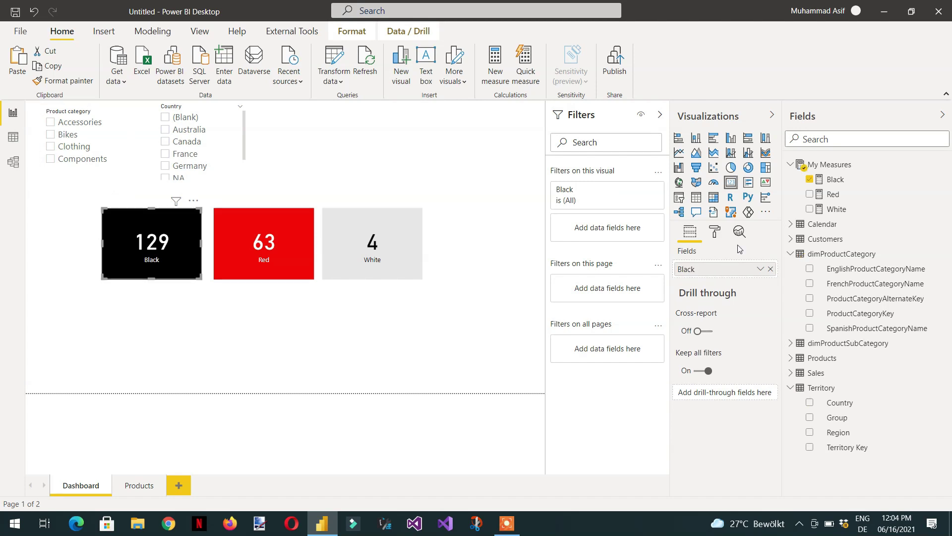
{"action": "left_click", "coordinate": [715, 232]}
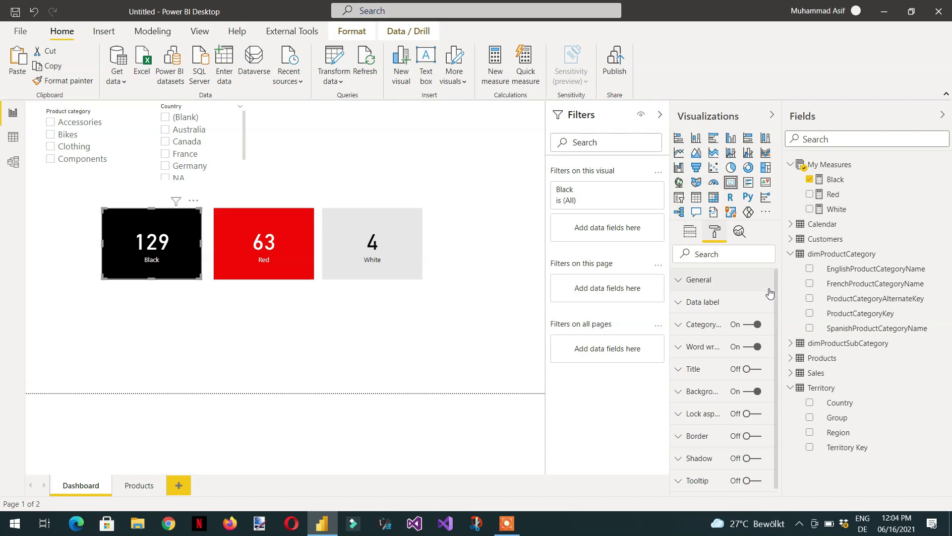
{"action": "scroll", "coordinate": [778, 301], "scroll_direction": "down", "scroll_amount": 1}
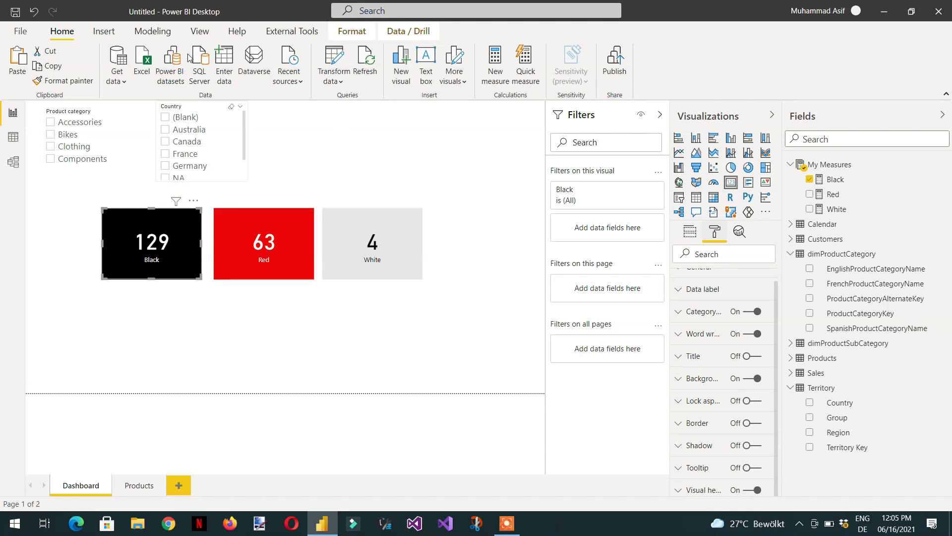
Show the slicer syncing options and sync the Product category slicer across the Dashboard and Products pages.
{"action": "left_click", "coordinate": [203, 32]}
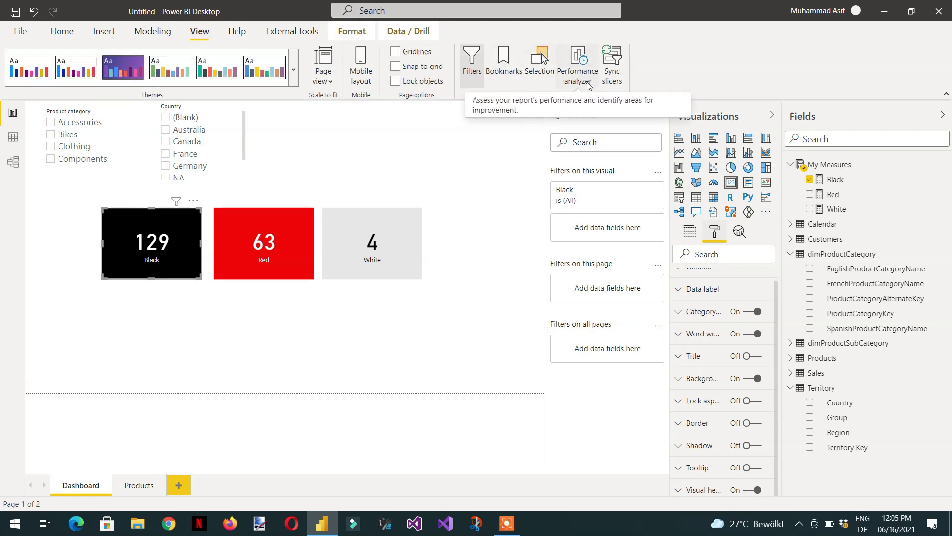
{"action": "left_click", "coordinate": [613, 70]}
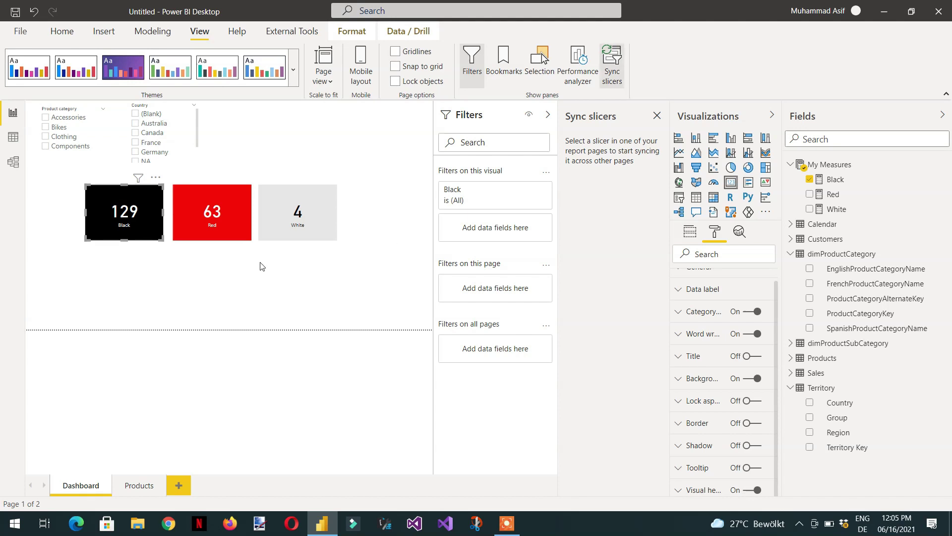
{"action": "left_click", "coordinate": [117, 116]}
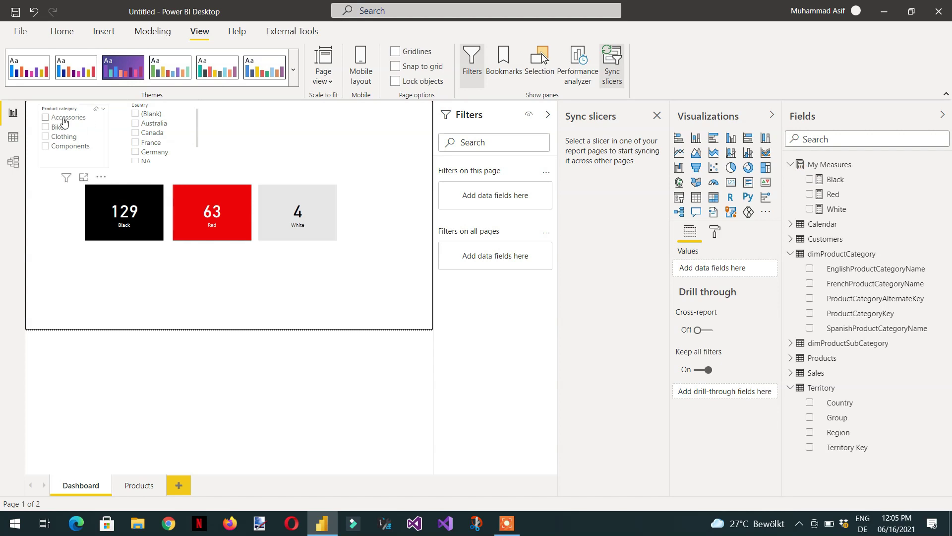
{"action": "left_click", "coordinate": [104, 129]}
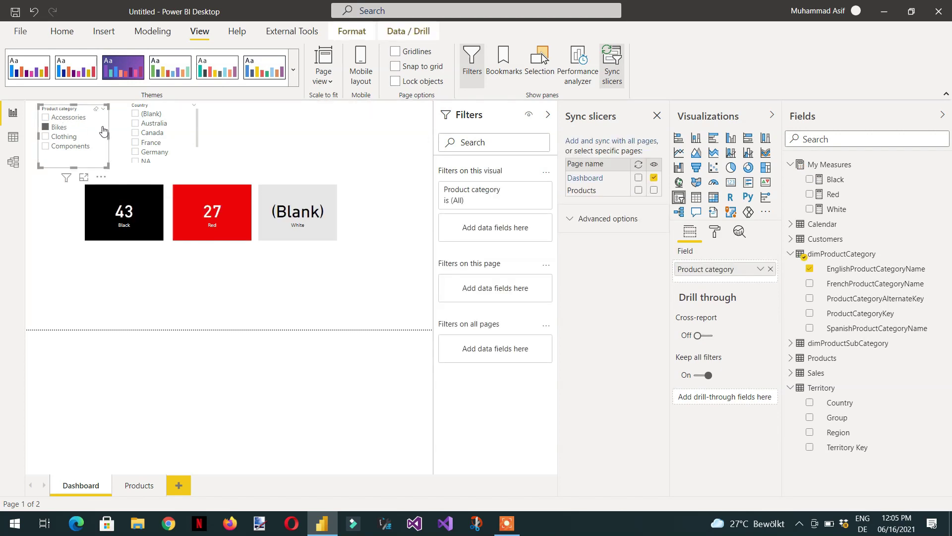
{"action": "left_click", "coordinate": [45, 130]}
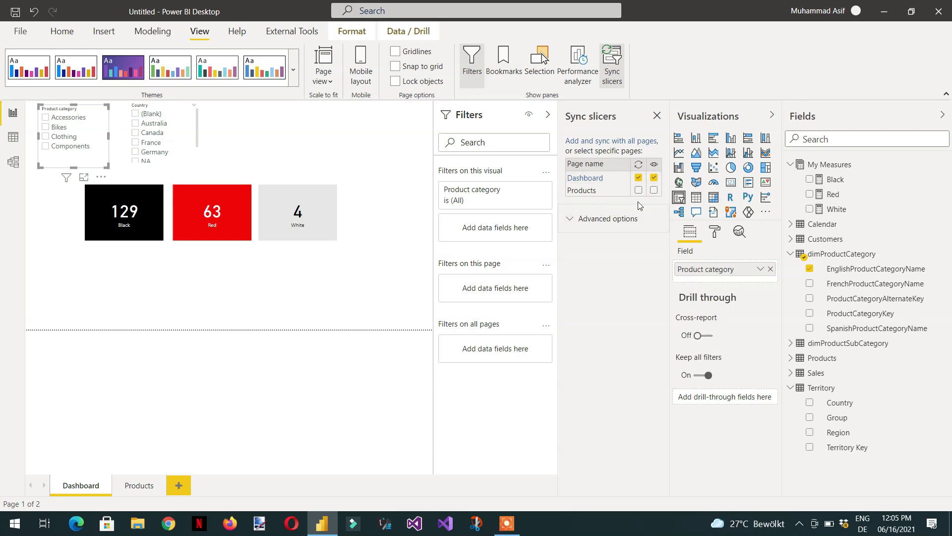
{"action": "left_click", "coordinate": [654, 178]}
Rename the Products page to Red Products.
{"action": "double_click", "coordinate": [138, 488]}
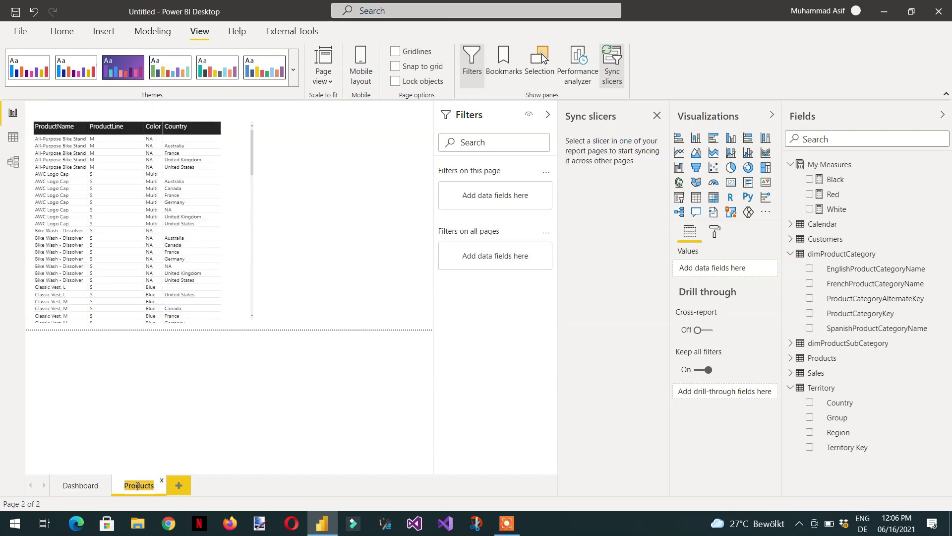
{"action": "key", "text": "Home"}
{"action": "type", "text": "Red"}
{"action": "key", "text": "Return"}
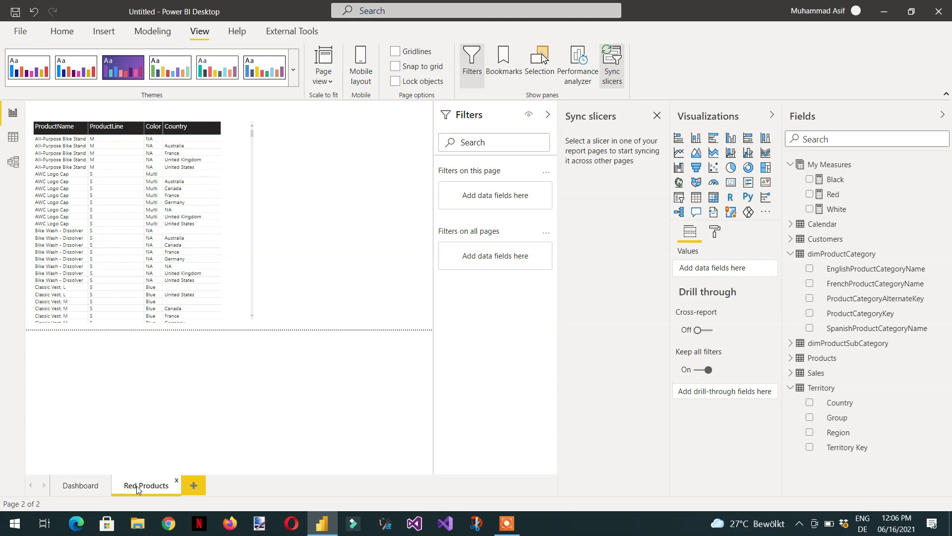
Return to the Dashboard page and enable syncing of the Country slicer on that page.
{"action": "left_click", "coordinate": [82, 489]}
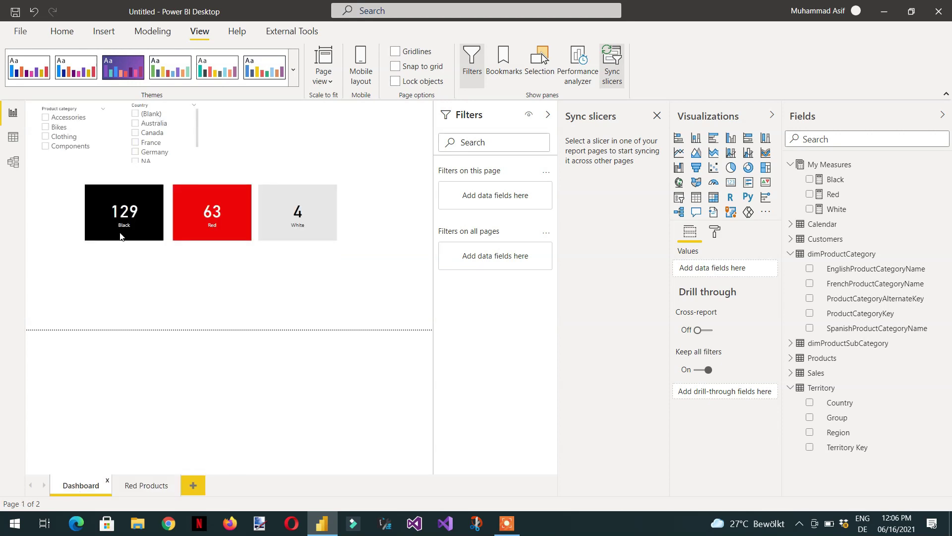
{"action": "left_click", "coordinate": [107, 141]}
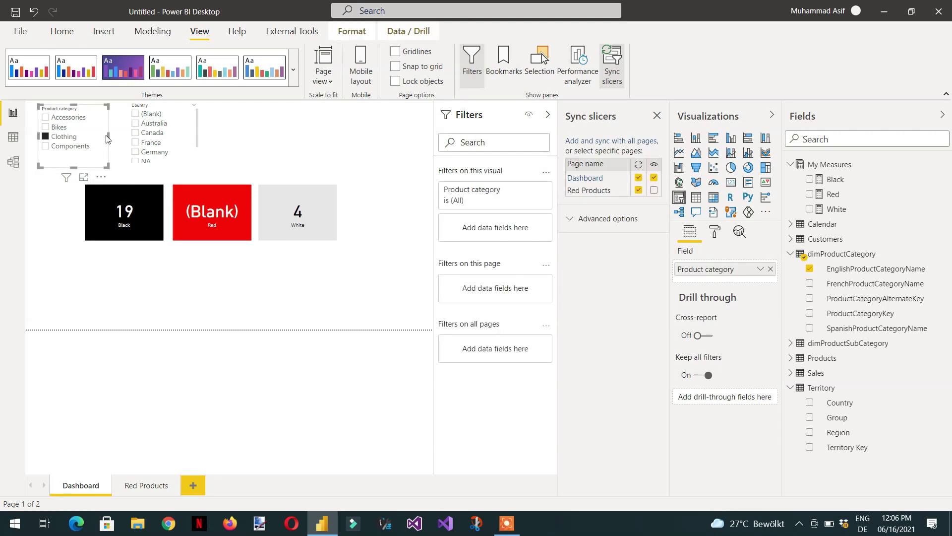
{"action": "left_click", "coordinate": [67, 141]}
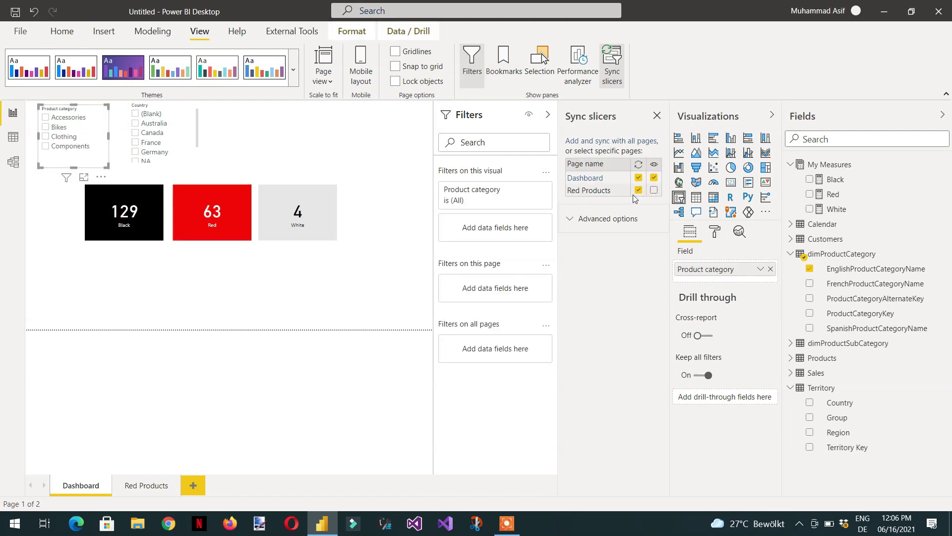
{"action": "left_click", "coordinate": [189, 124]}
{"action": "left_click", "coordinate": [189, 124]}
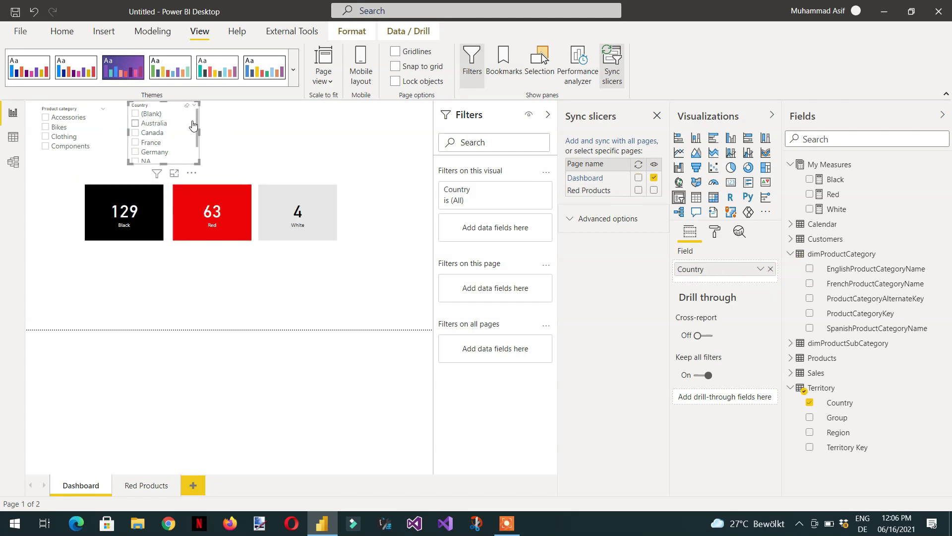
{"action": "left_click", "coordinate": [638, 179]}
Filter the Dashboard's Product category slicer to Clothing and check the table on the Red Products page.
{"action": "left_click", "coordinate": [46, 136]}
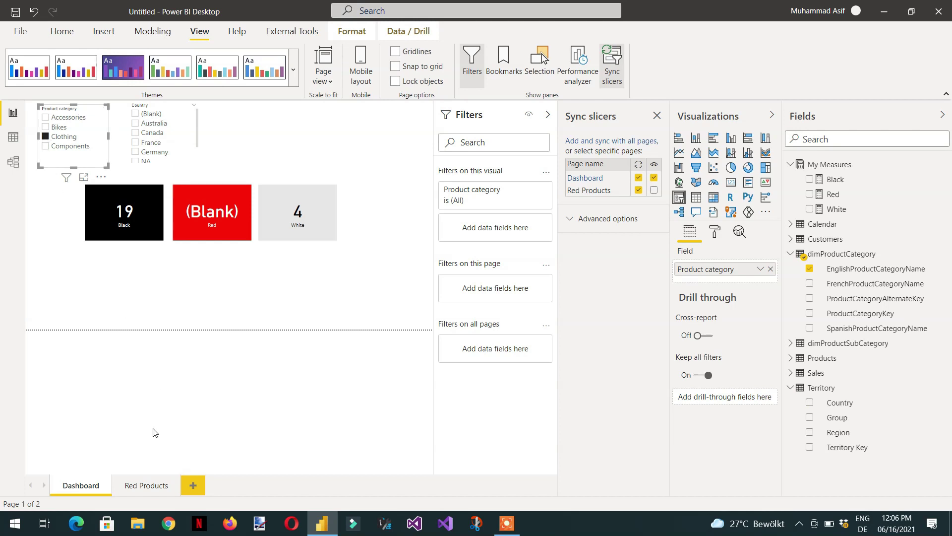
{"action": "left_click", "coordinate": [141, 487]}
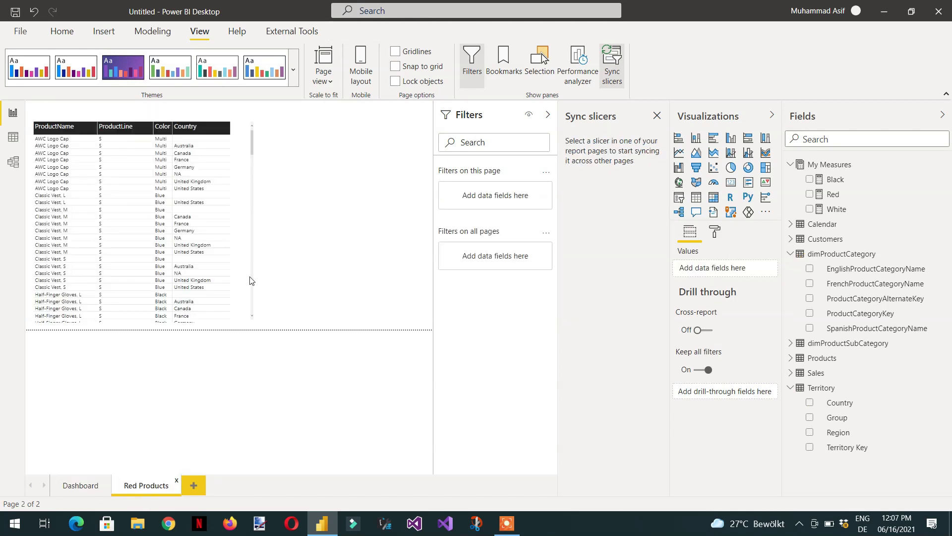
Add EnglishProductCategoryName to the Red Products table and place it as the first column.
{"action": "left_click", "coordinate": [240, 272]}
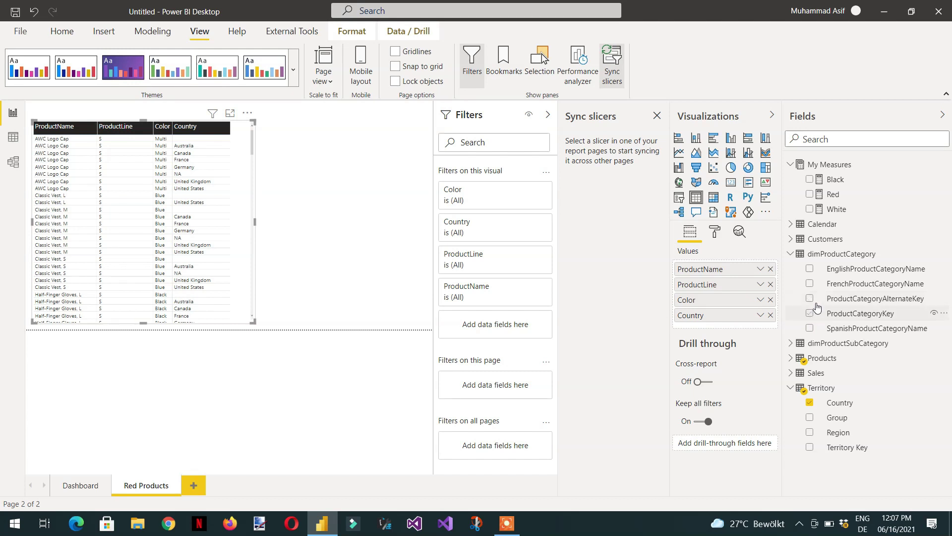
{"action": "left_click", "coordinate": [811, 270]}
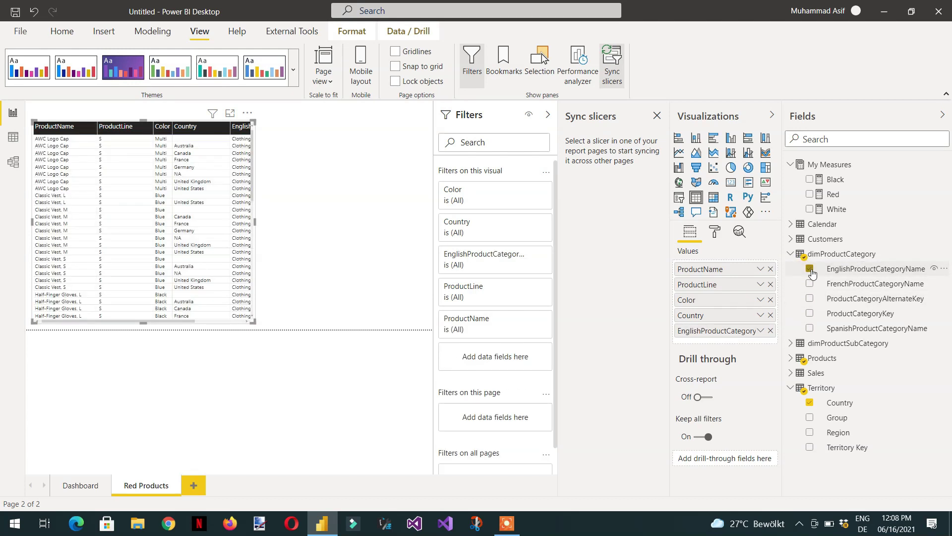
{"action": "left_click_drag", "start_coordinate": [699, 332], "coordinate": [696, 270]}
Rename the table's EnglishProductCategoryName column to Category and widen the table to fit all its columns.
{"action": "double_click", "coordinate": [697, 268]}
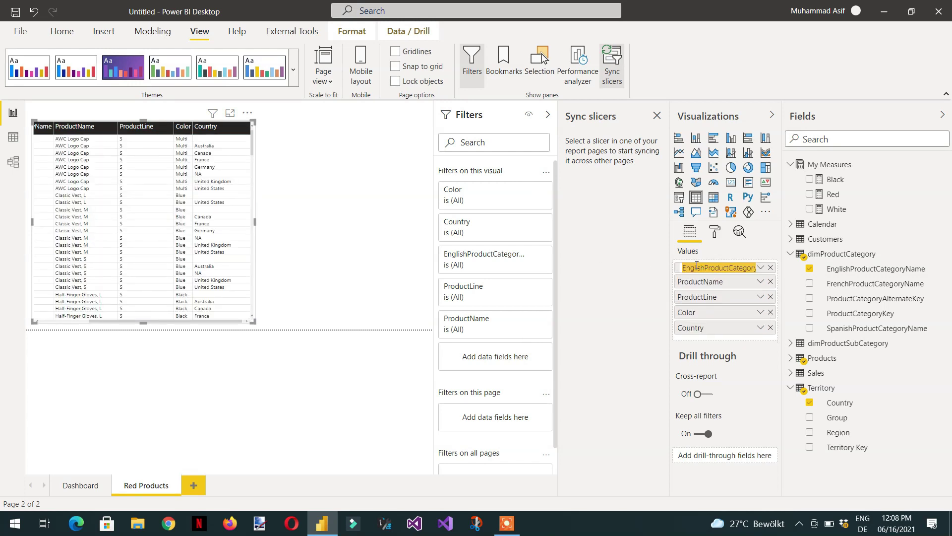
{"action": "type", "text": "Categ"}
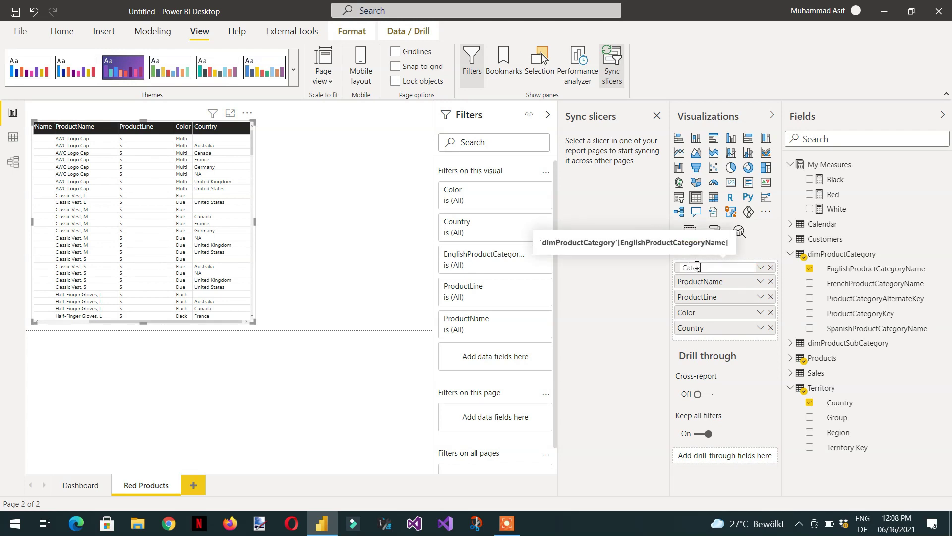
{"action": "type", "text": "ory"}
{"action": "key", "text": "Return"}
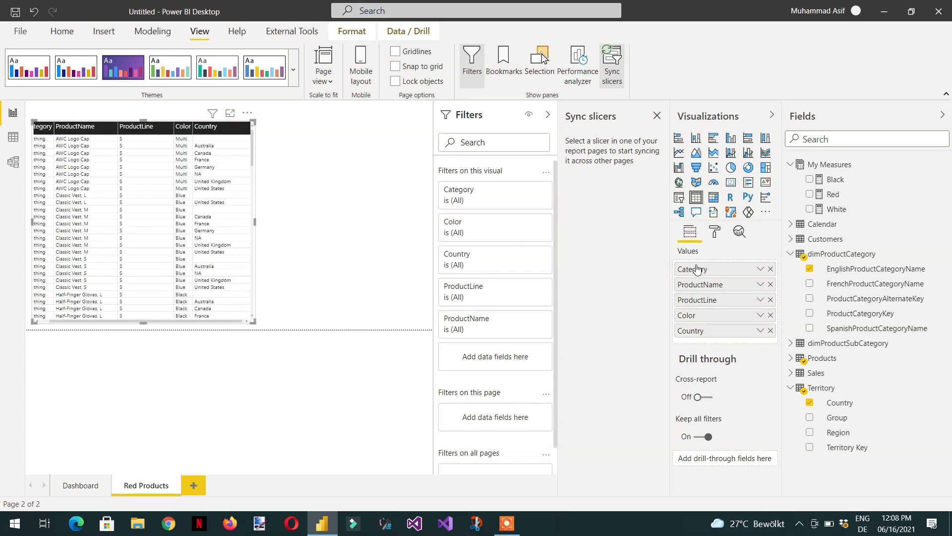
{"action": "left_click_drag", "start_coordinate": [280, 228], "coordinate": [353, 222]}
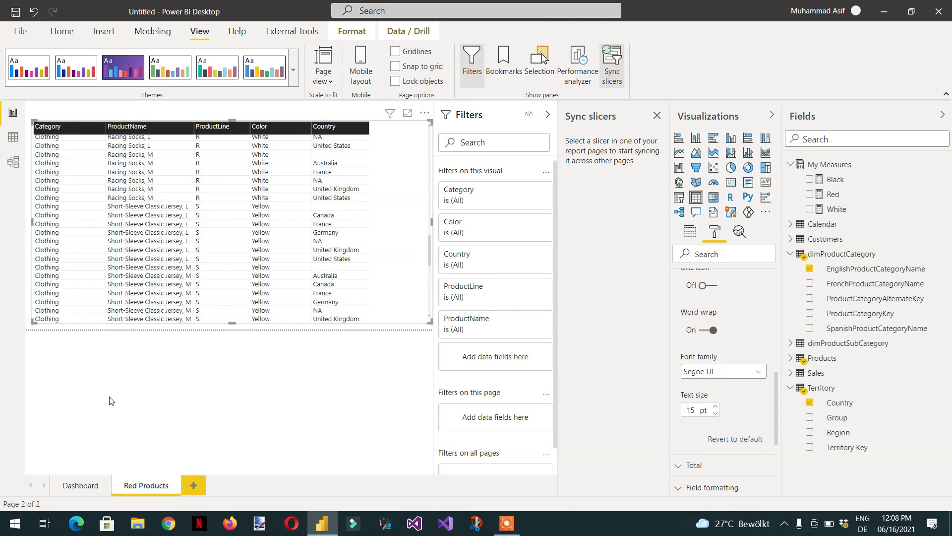
Add the Products table's Color field as a page-level filter on the Red Products page and limit it to Red.
{"action": "left_click", "coordinate": [81, 484]}
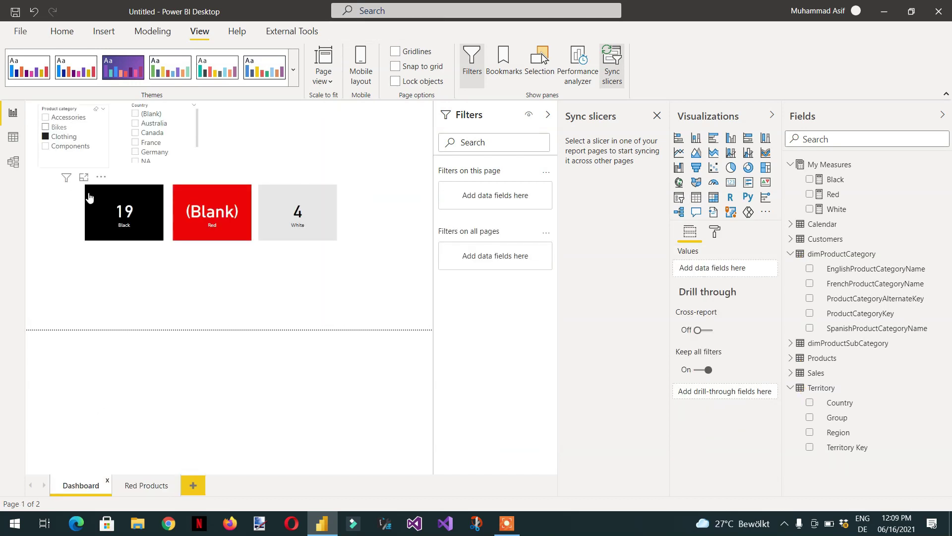
{"action": "left_click", "coordinate": [146, 486]}
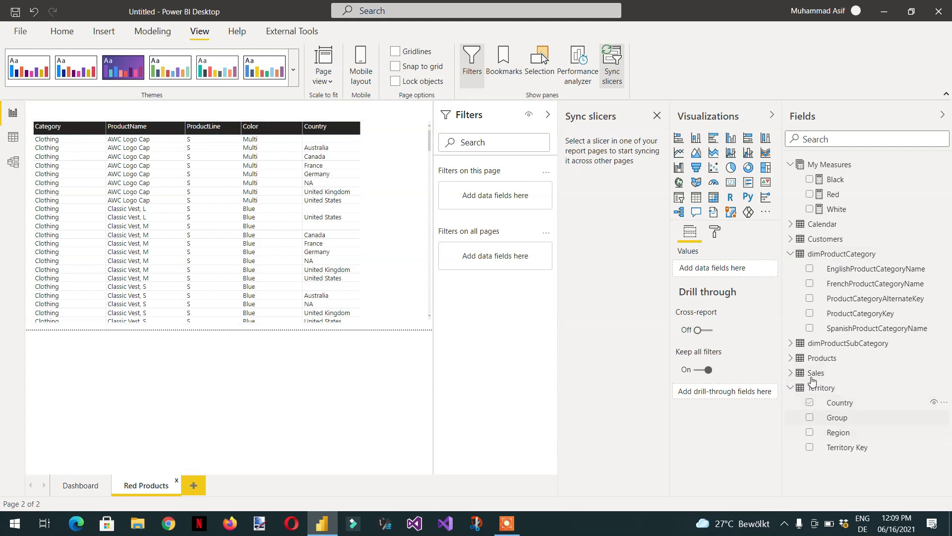
{"action": "left_click", "coordinate": [791, 358]}
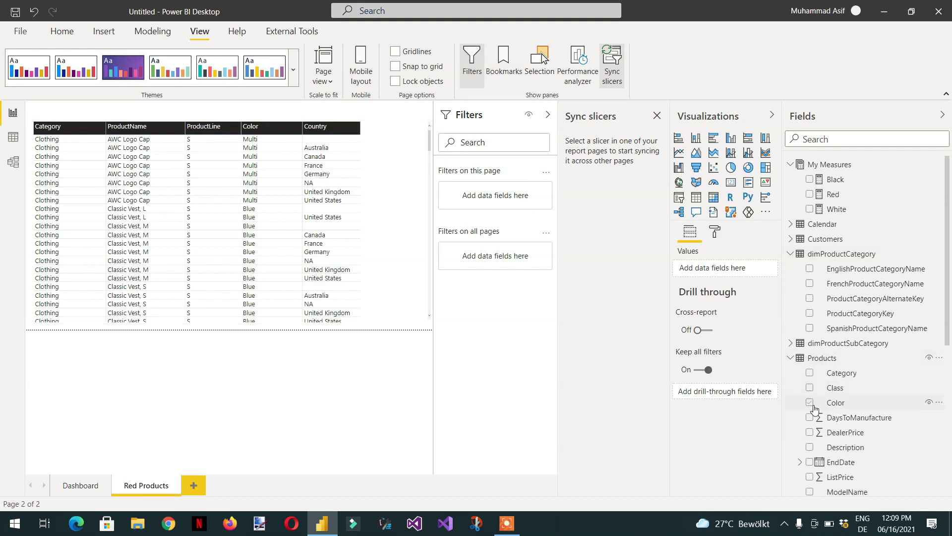
{"action": "left_click_drag", "start_coordinate": [824, 407], "coordinate": [490, 197]}
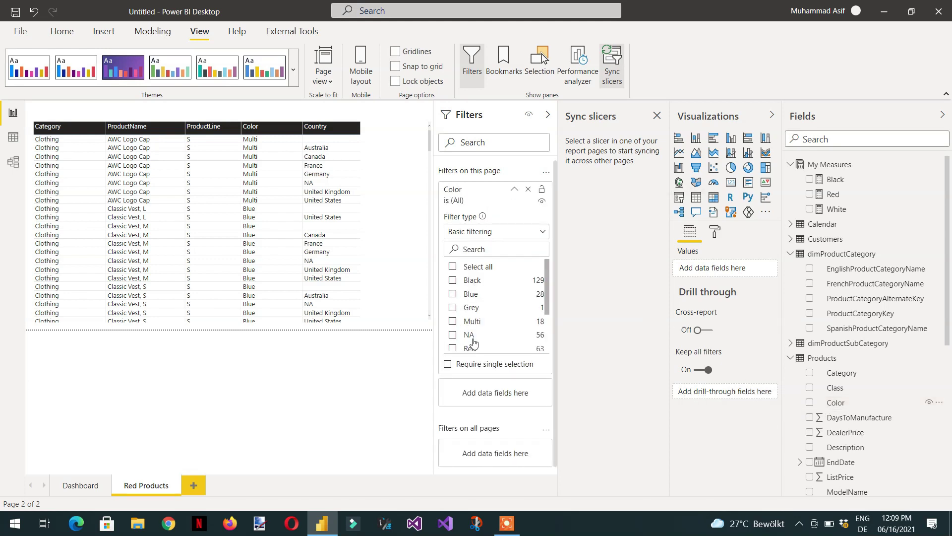
{"action": "left_click", "coordinate": [452, 349]}
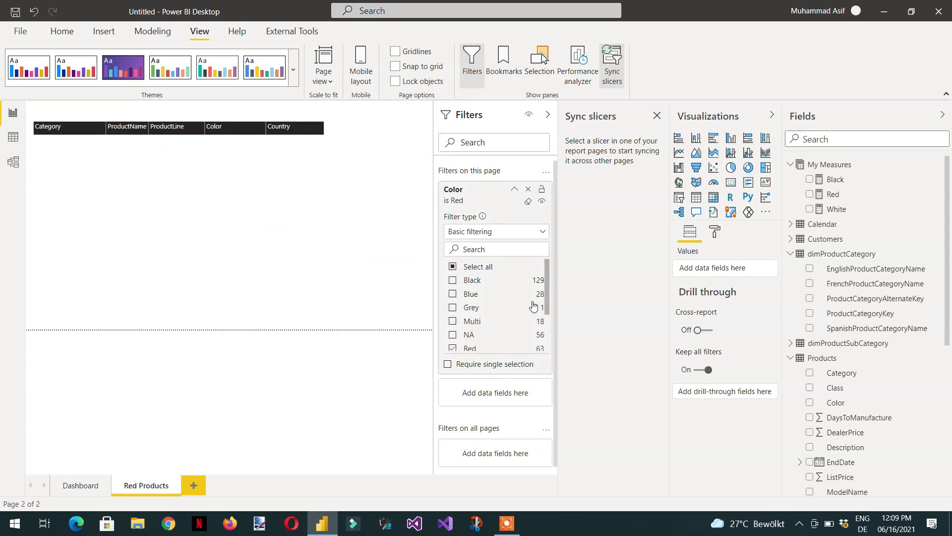
Duplicate the Red Products page and rename the copy as Black products.
{"action": "left_click", "coordinate": [81, 486]}
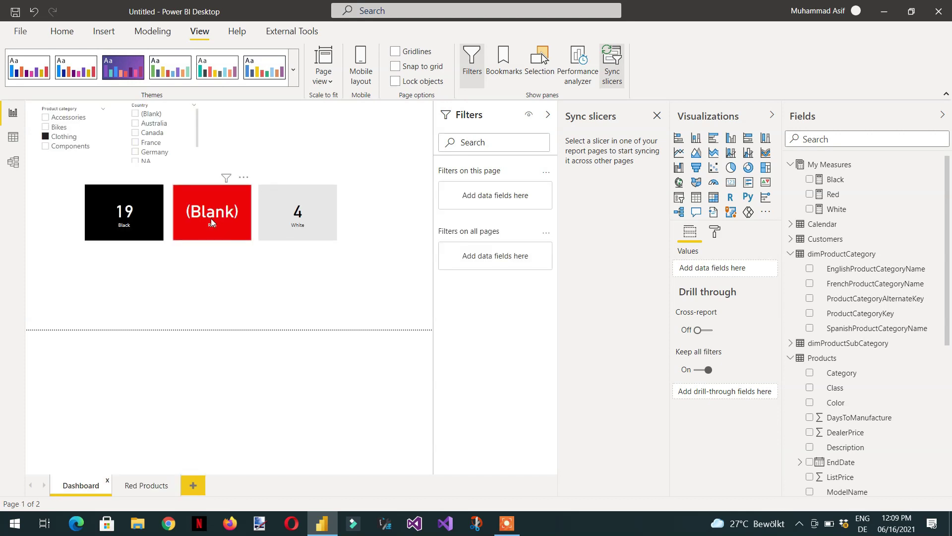
{"action": "left_click", "coordinate": [145, 486]}
{"action": "right_click", "coordinate": [145, 485]}
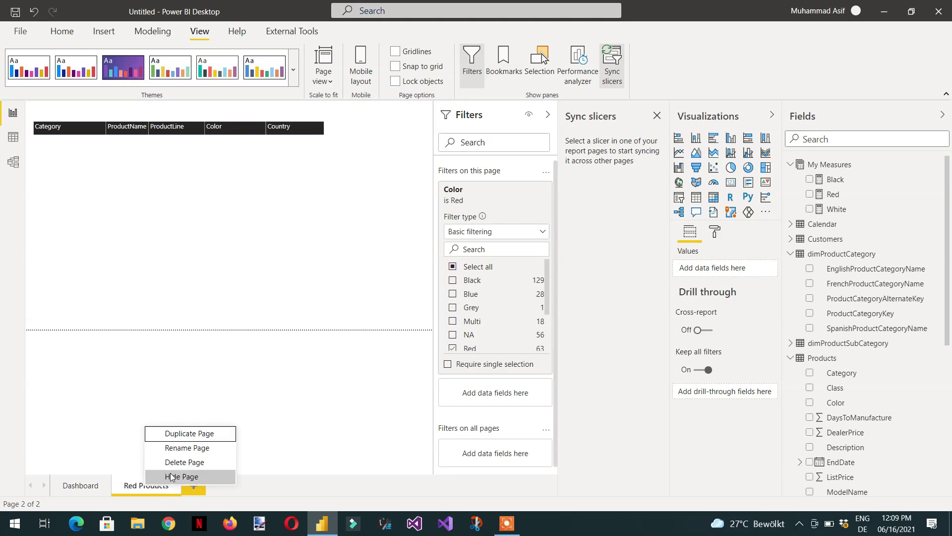
{"action": "left_click", "coordinate": [183, 435]}
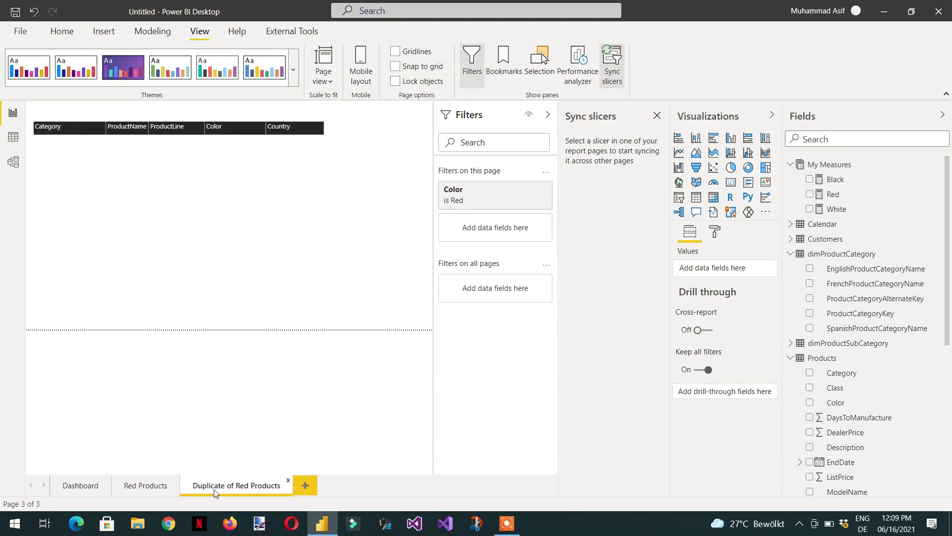
{"action": "double_click", "coordinate": [215, 491]}
{"action": "type", "text": "Balck"}
{"action": "key", "text": "BackSpace"}
{"action": "key", "text": "BackSpace"}
{"action": "type", "text": "products"}
{"action": "key", "text": "Return"}
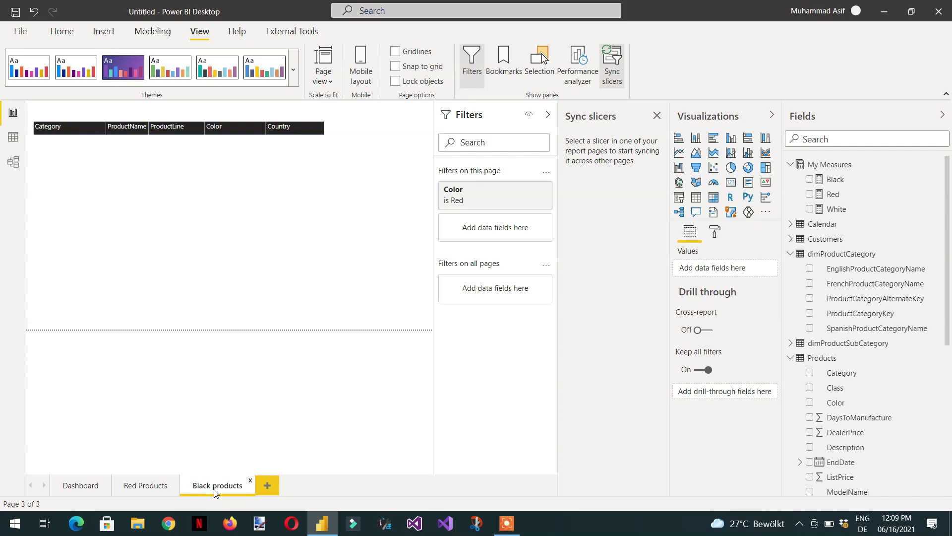
Duplicate the Red Products page again and rename the copy as White Products.
{"action": "right_click", "coordinate": [147, 487]}
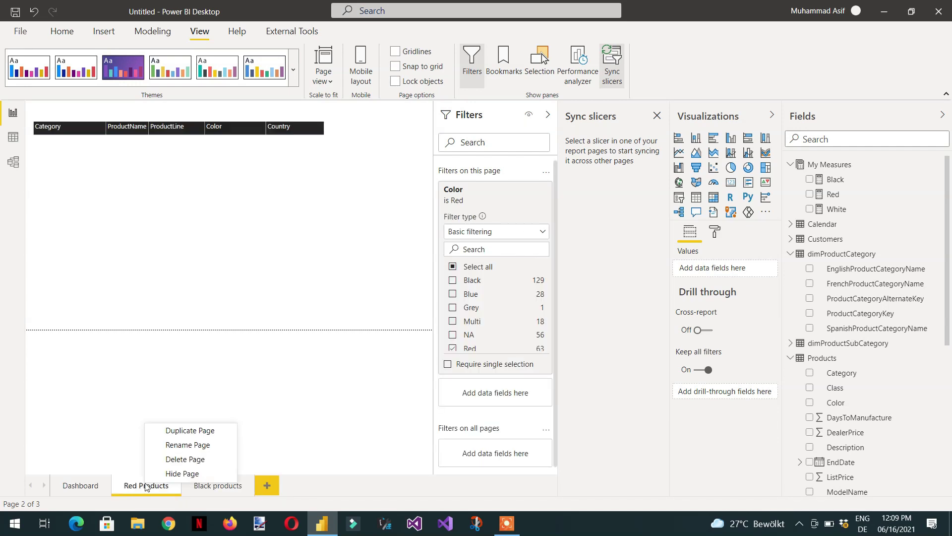
{"action": "left_click", "coordinate": [187, 432]}
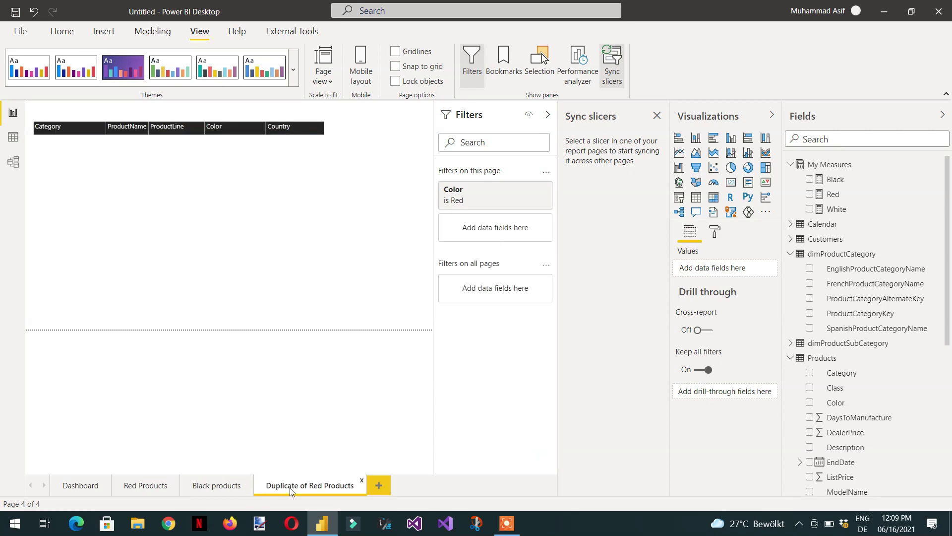
{"action": "double_click", "coordinate": [291, 489]}
{"action": "type", "text": "White Products"}
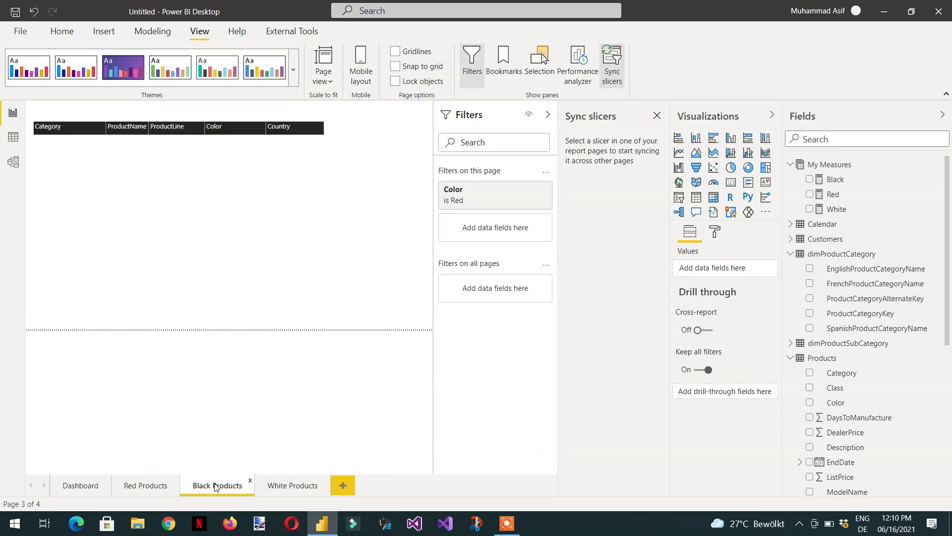
Replace the Color page filter on the Black Products page with a new one limited to Black.
{"action": "left_click_drag", "start_coordinate": [836, 403], "coordinate": [619, 226]}
{"action": "left_click", "coordinate": [528, 189]}
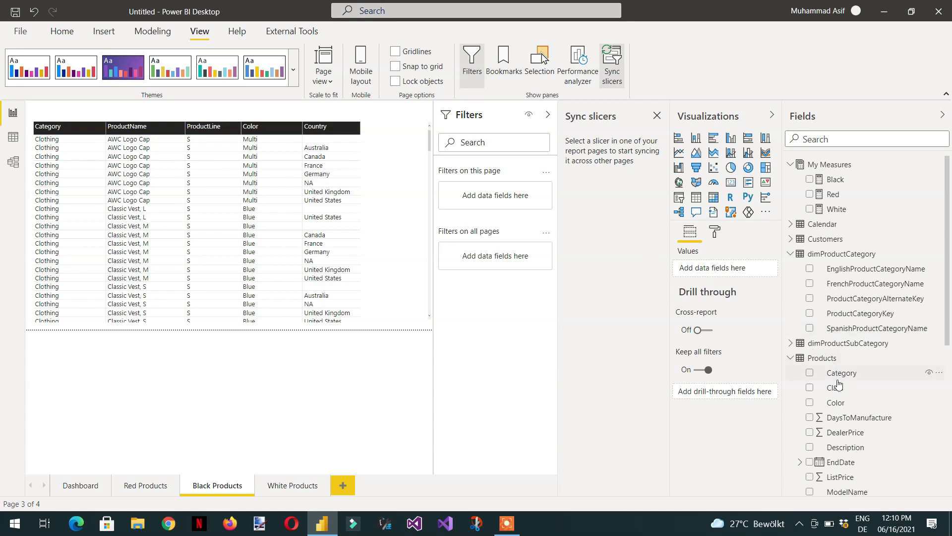
{"action": "left_click_drag", "start_coordinate": [837, 406], "coordinate": [510, 194]}
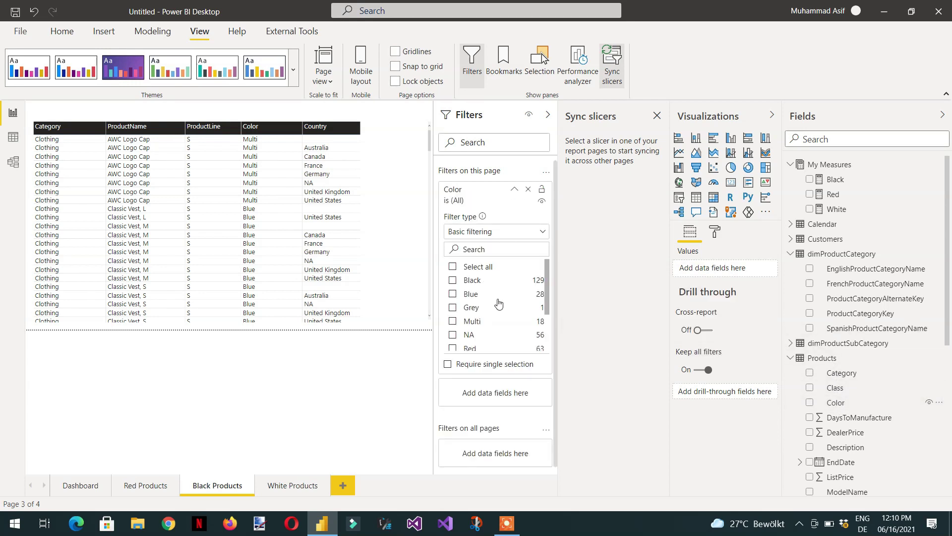
{"action": "left_click", "coordinate": [452, 281]}
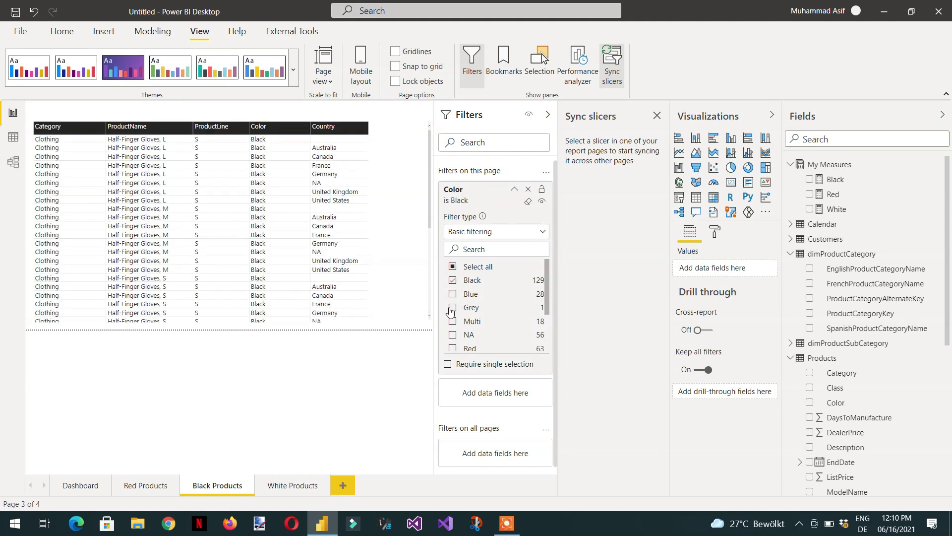
{"action": "left_click", "coordinate": [515, 192]}
Change the Color page filter on the White Products page from Red to White.
{"action": "left_click", "coordinate": [301, 487]}
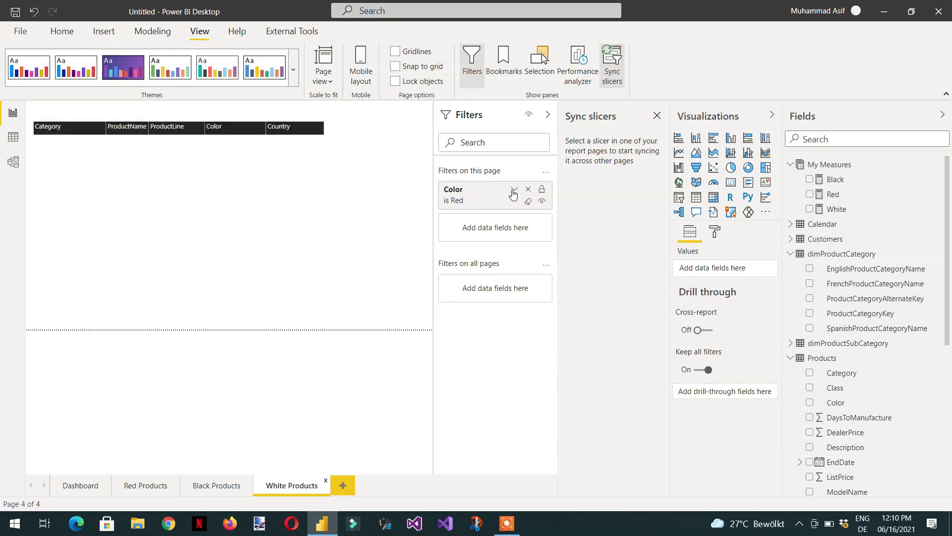
{"action": "left_click", "coordinate": [513, 194]}
{"action": "left_click", "coordinate": [452, 267]}
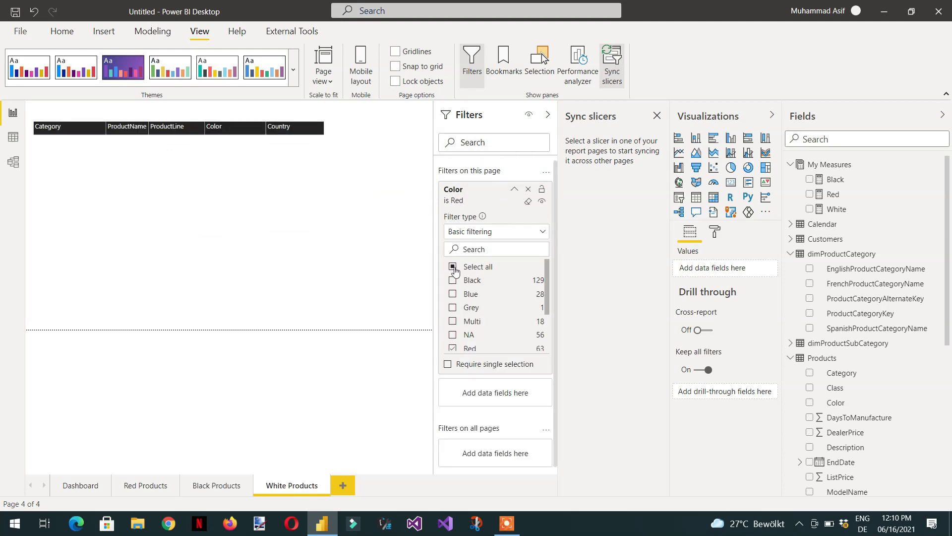
{"action": "left_click", "coordinate": [452, 269]}
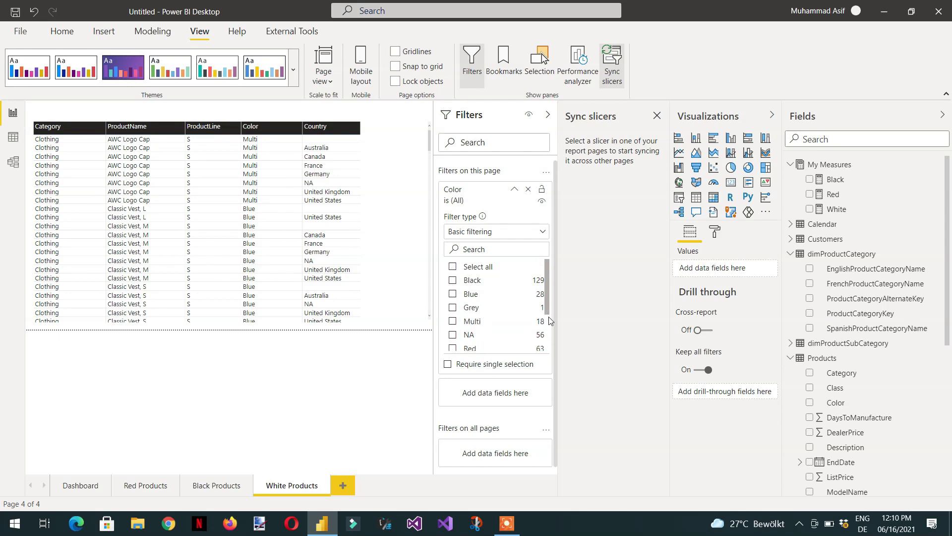
{"action": "left_click_drag", "start_coordinate": [549, 310], "coordinate": [549, 347]}
{"action": "left_click", "coordinate": [453, 333]}
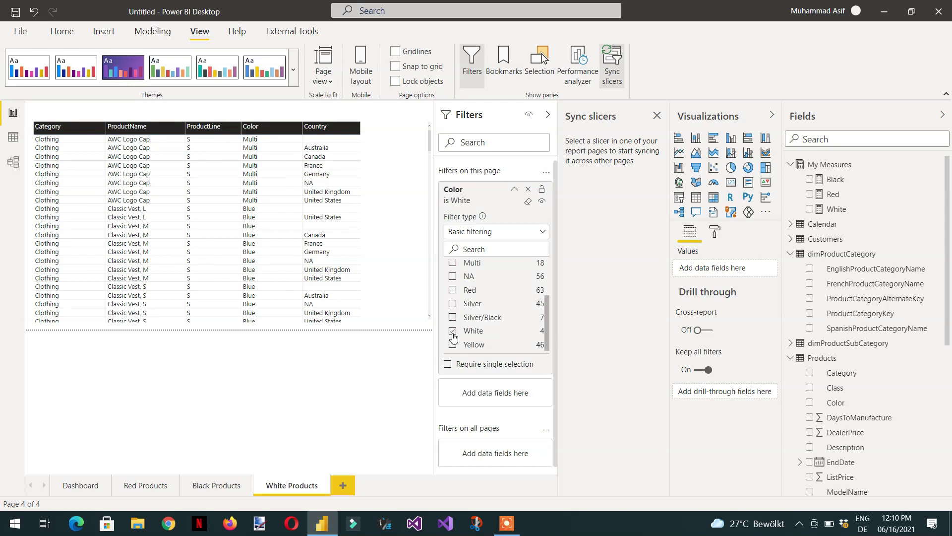
{"action": "left_click", "coordinate": [515, 189]}
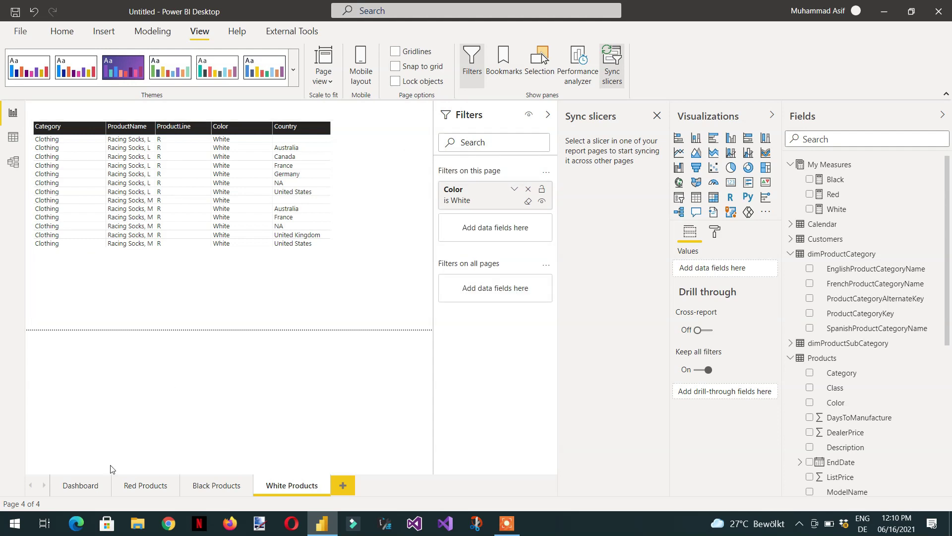
Clear the Clothing selection in the Dashboard's Product category slicer and check the table on the Red Products page.
{"action": "left_click", "coordinate": [74, 486]}
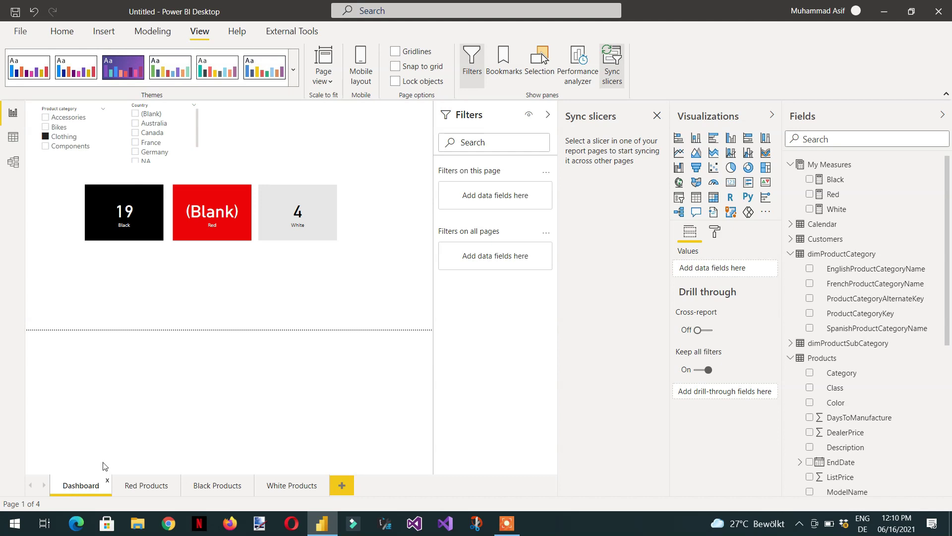
{"action": "left_click", "coordinate": [45, 139]}
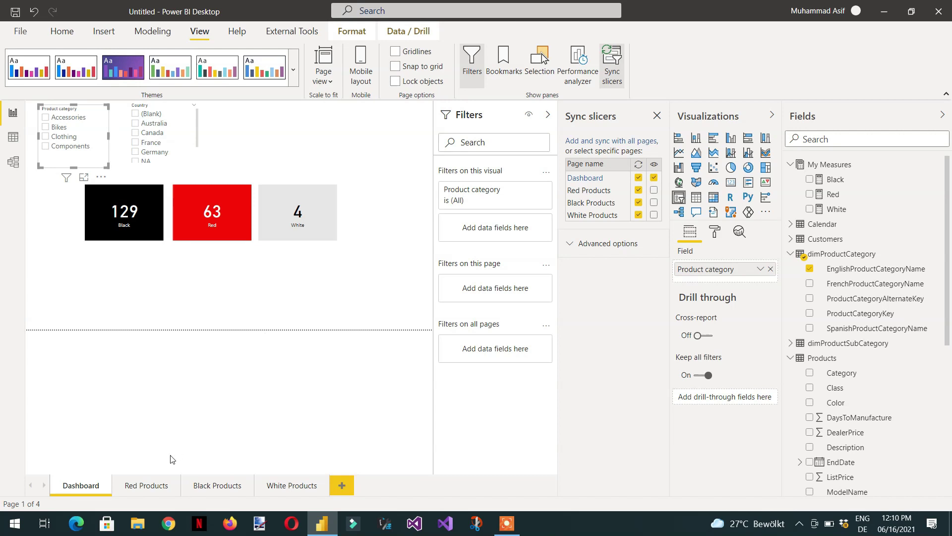
{"action": "left_click", "coordinate": [146, 486]}
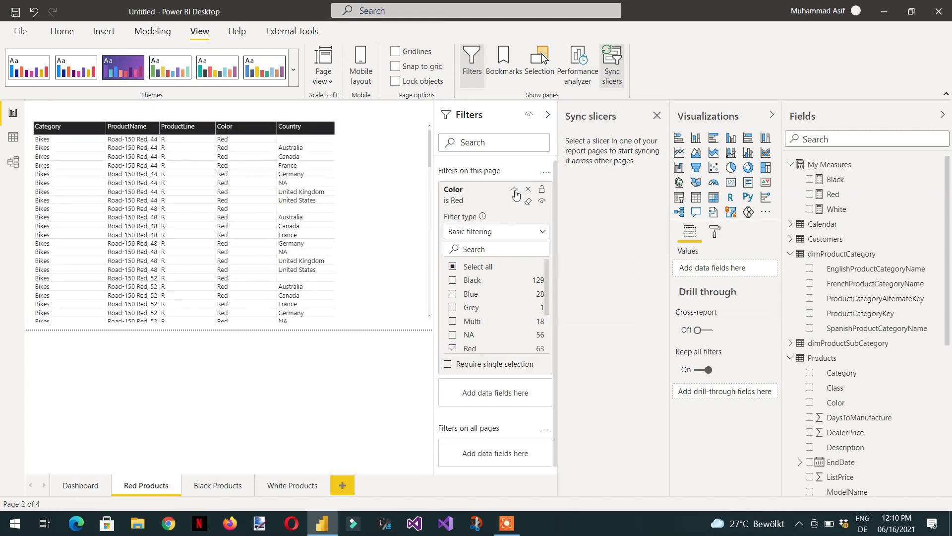
{"action": "left_click", "coordinate": [515, 192]}
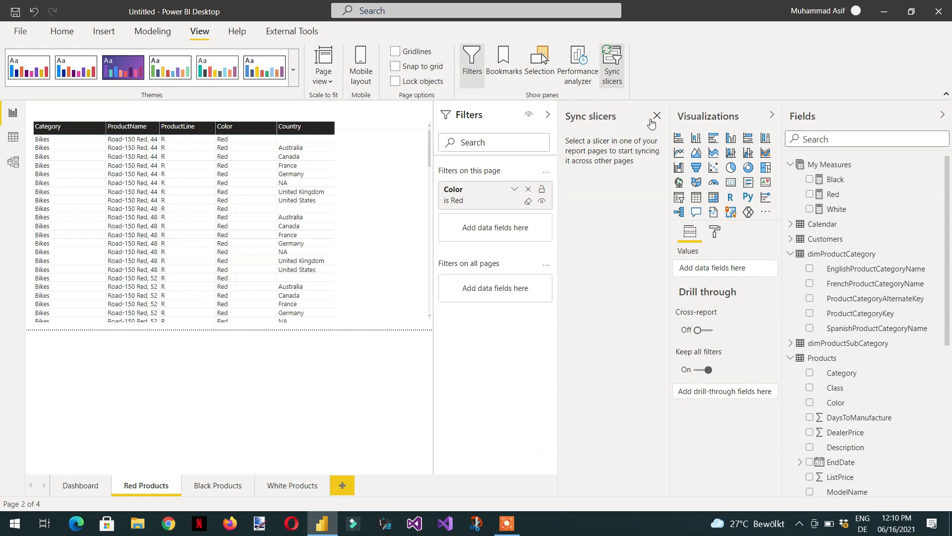
Show the bookmarks and add one for the Red Products page named Red.
{"action": "left_click", "coordinate": [511, 72]}
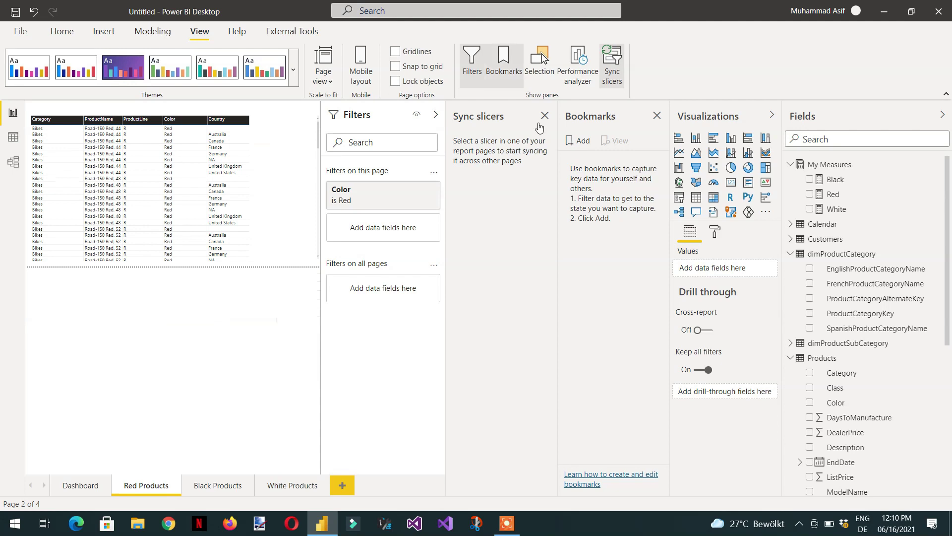
{"action": "left_click", "coordinate": [575, 142]}
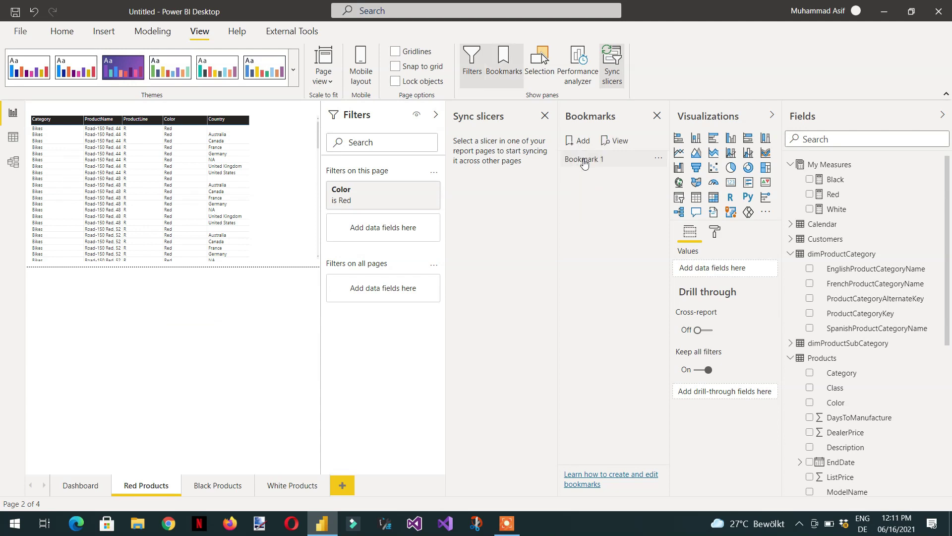
{"action": "double_click", "coordinate": [584, 161]}
{"action": "type", "text": "R"}
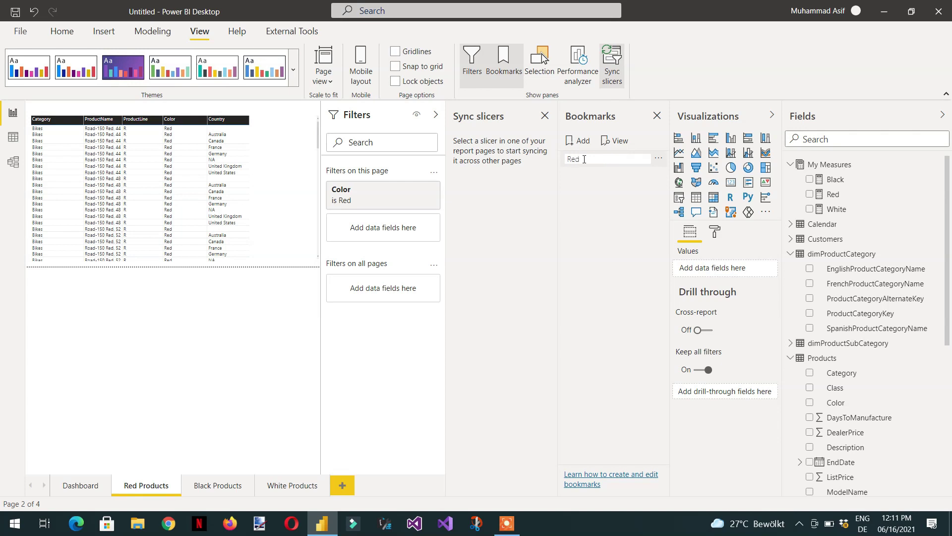
{"action": "type", "text": "ed"}
{"action": "key", "text": "Return"}
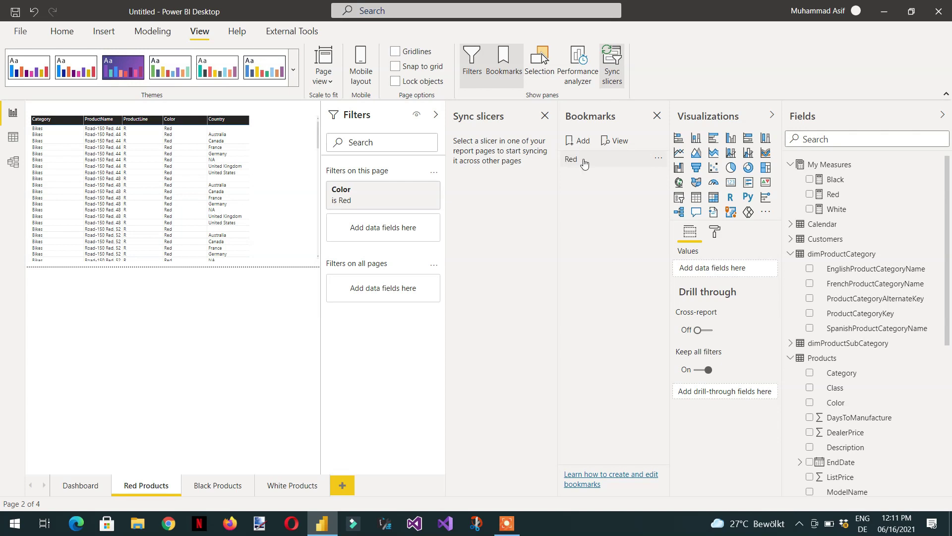
Turn off the Data option for the Red bookmark and update the bookmark.
{"action": "left_click", "coordinate": [657, 163]}
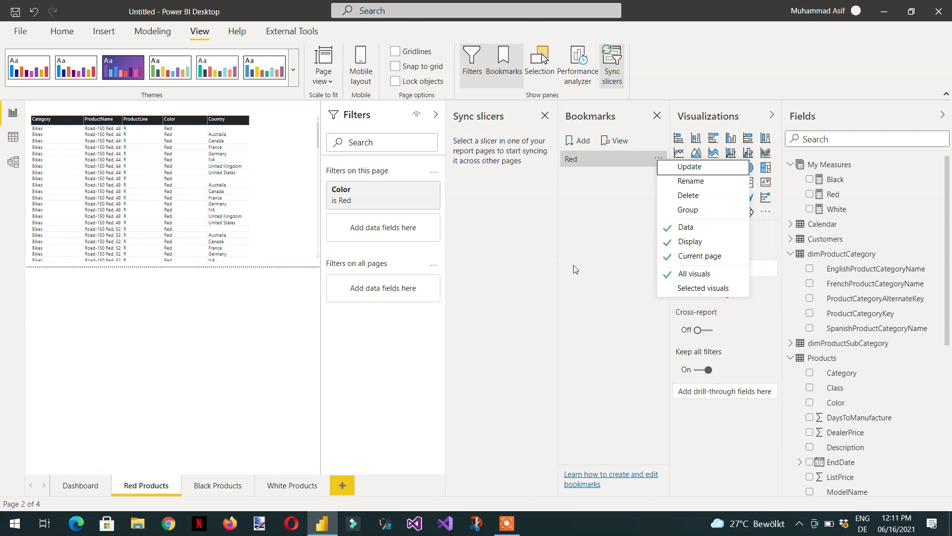
{"action": "left_click", "coordinate": [686, 227]}
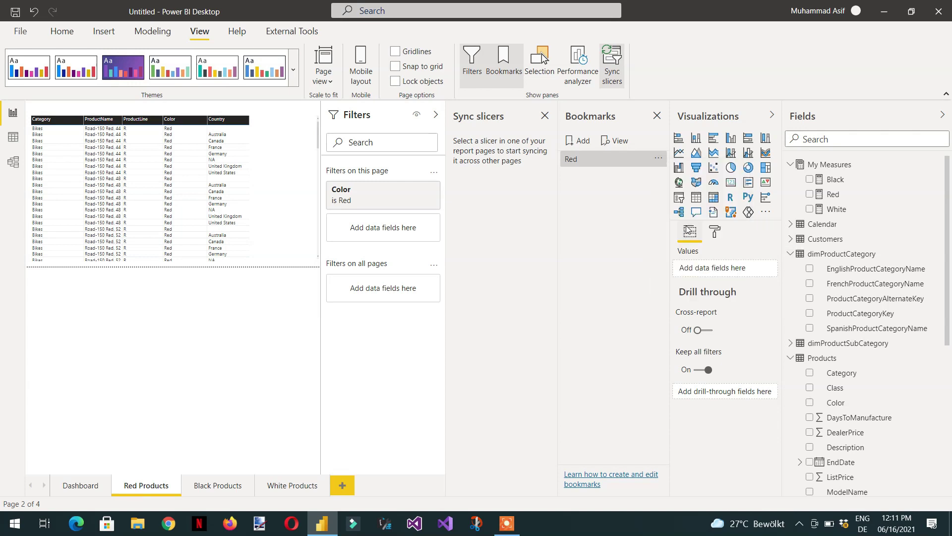
{"action": "left_click", "coordinate": [660, 159]}
{"action": "left_click", "coordinate": [669, 169]}
Add a bookmark for the Black Products page and name it Black.
{"action": "left_click", "coordinate": [222, 492]}
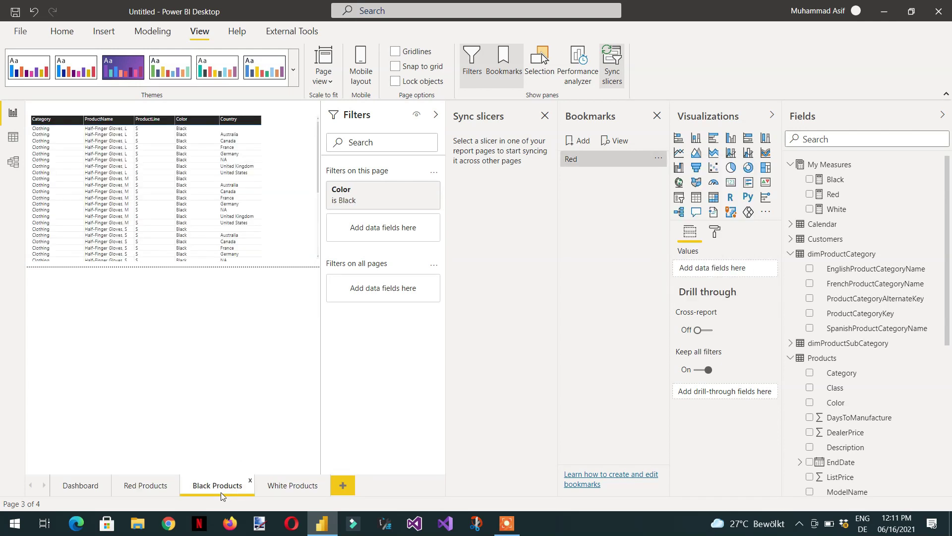
{"action": "left_click", "coordinate": [578, 141]}
{"action": "double_click", "coordinate": [582, 177]}
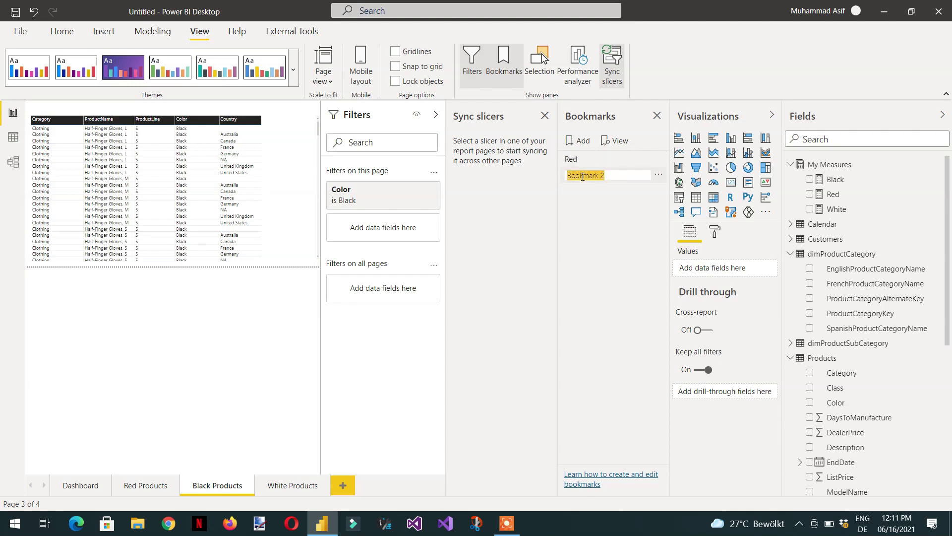
{"action": "type", "text": "Black"}
{"action": "key", "text": "Return"}
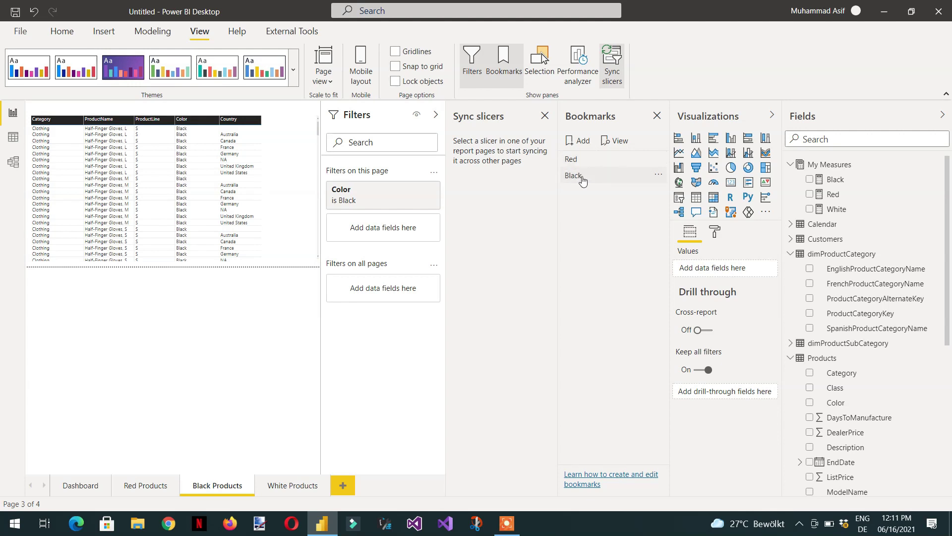
Turn off the Data option for the Black bookmark and update the bookmark.
{"action": "left_click", "coordinate": [659, 175]}
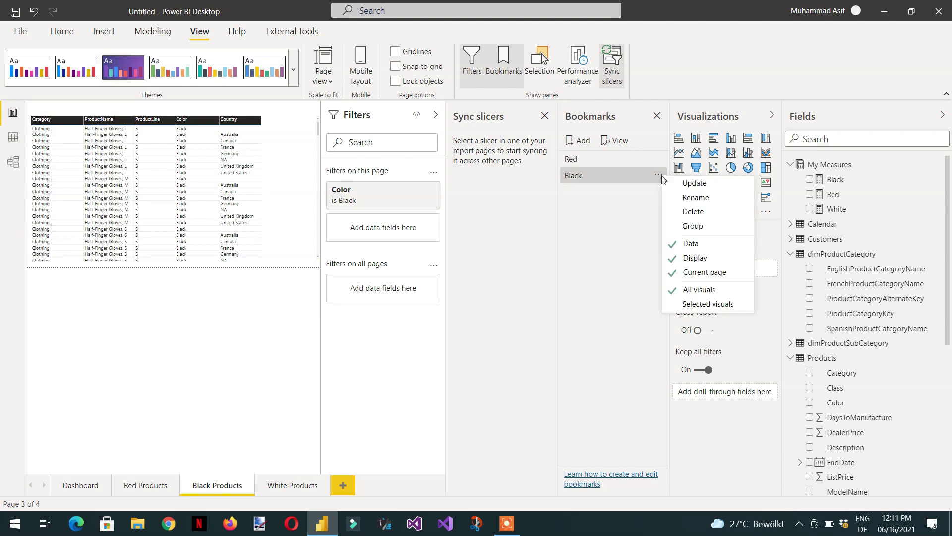
{"action": "left_click", "coordinate": [685, 248]}
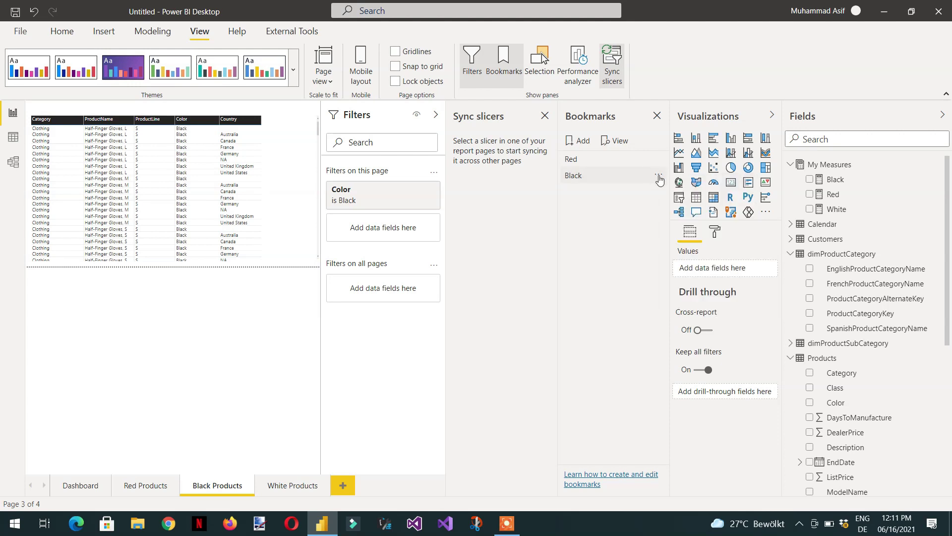
{"action": "left_click", "coordinate": [659, 175]}
{"action": "left_click", "coordinate": [673, 184]}
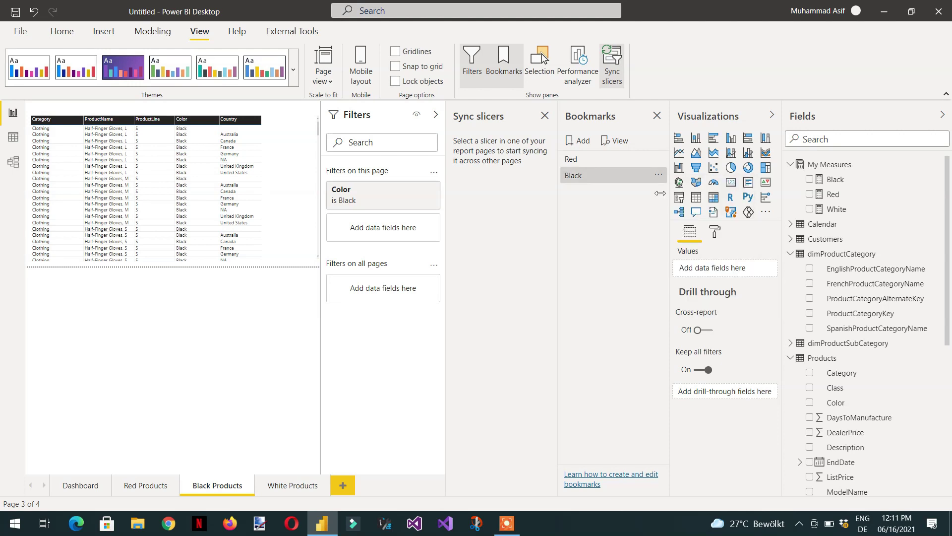
Add a bookmark for the White Products page and name it White.
{"action": "left_click", "coordinate": [290, 486]}
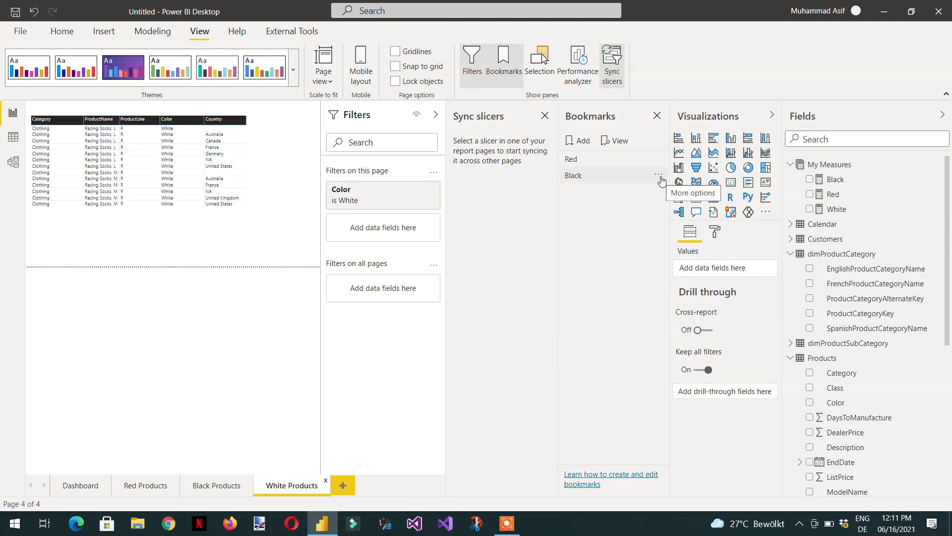
{"action": "left_click", "coordinate": [659, 176]}
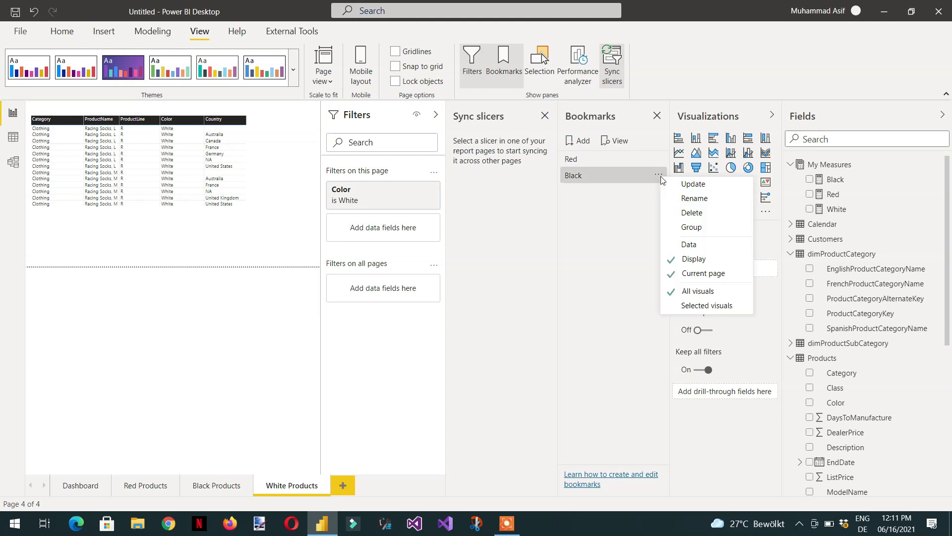
{"action": "left_click", "coordinate": [581, 141]}
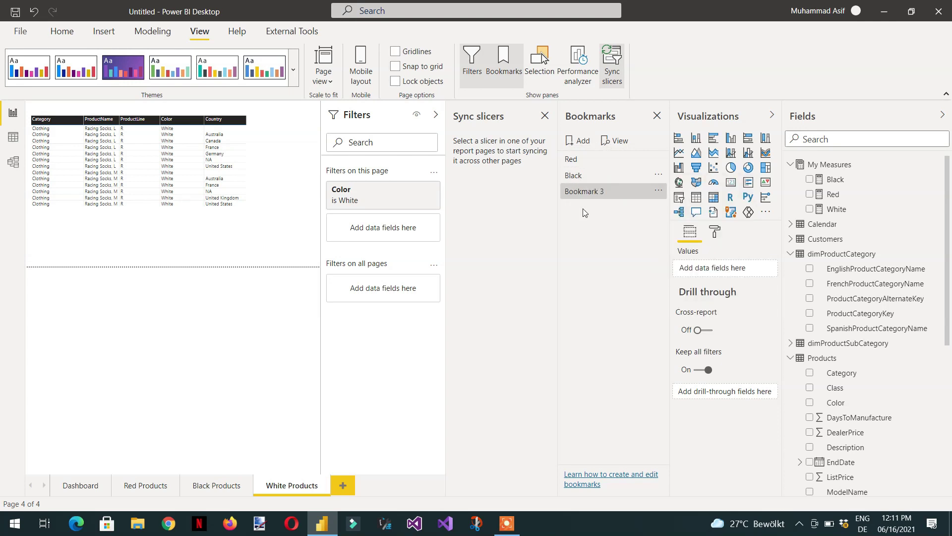
{"action": "double_click", "coordinate": [580, 192]}
{"action": "type", "text": "White"}
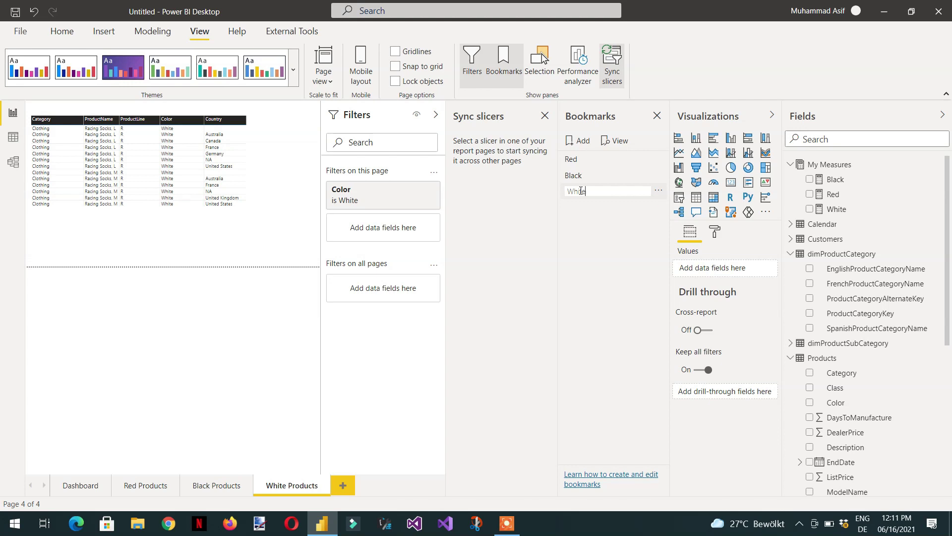
{"action": "key", "text": "Return"}
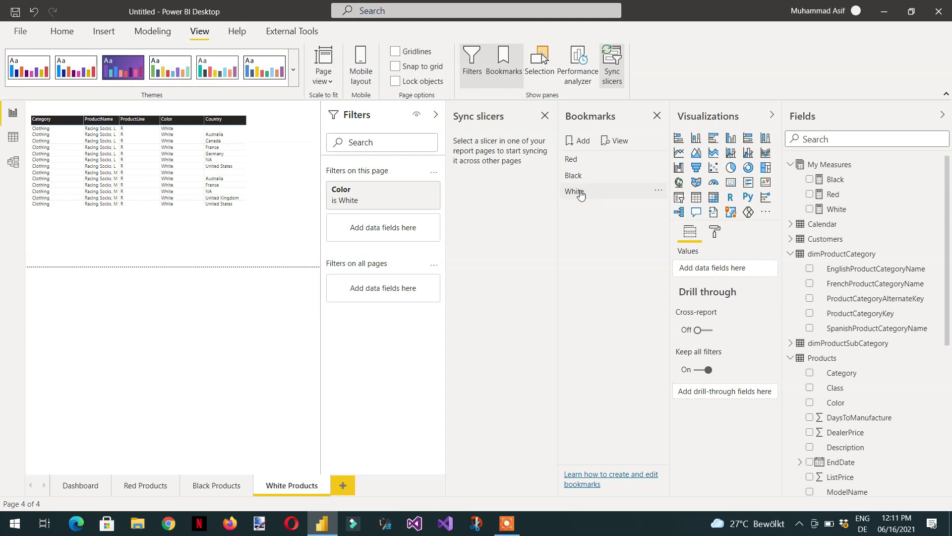
Turn off the Data option for the White bookmark and update the bookmark.
{"action": "left_click", "coordinate": [659, 190]}
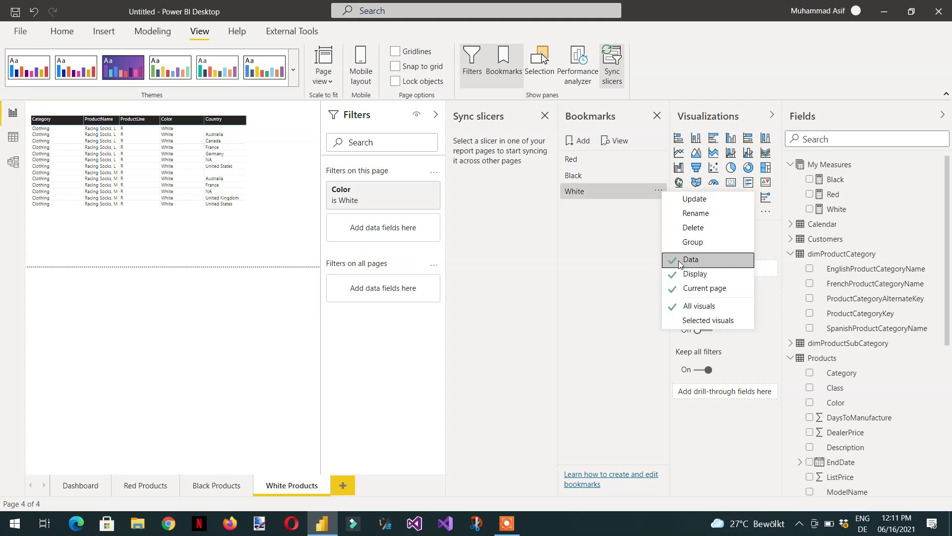
{"action": "left_click", "coordinate": [674, 258]}
{"action": "left_click", "coordinate": [660, 192]}
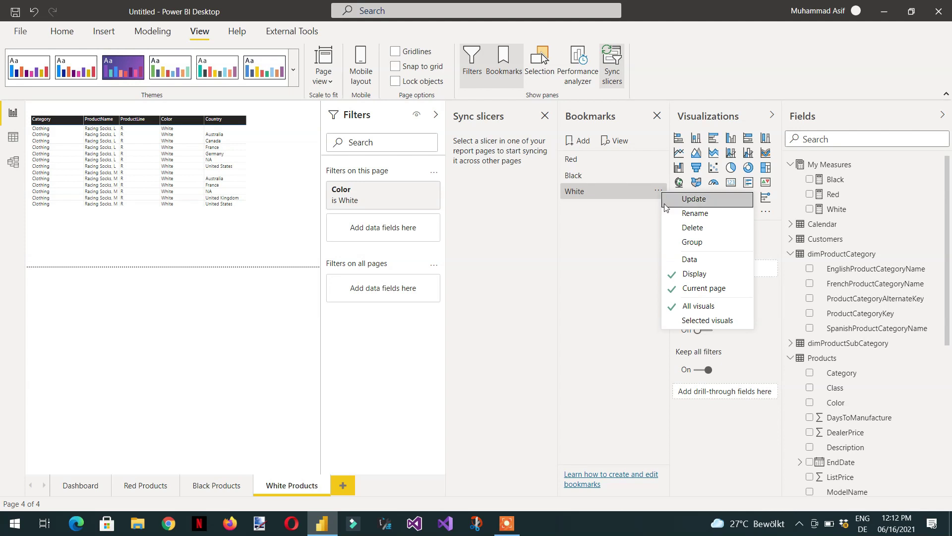
{"action": "left_click", "coordinate": [682, 198]}
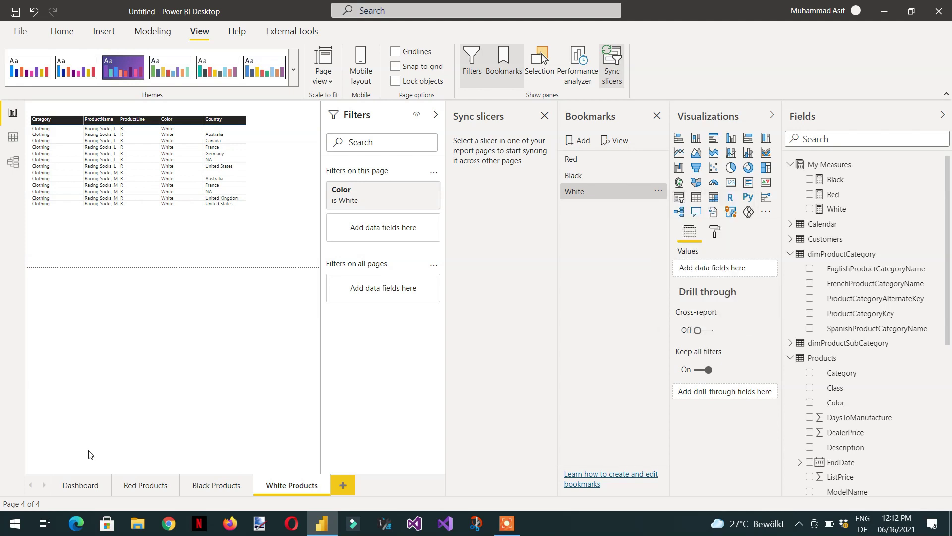
Check the page sync settings of the Dashboard's Product category and Country slicers, and close the bookmark and slicer sync settings.
{"action": "left_click", "coordinate": [82, 490]}
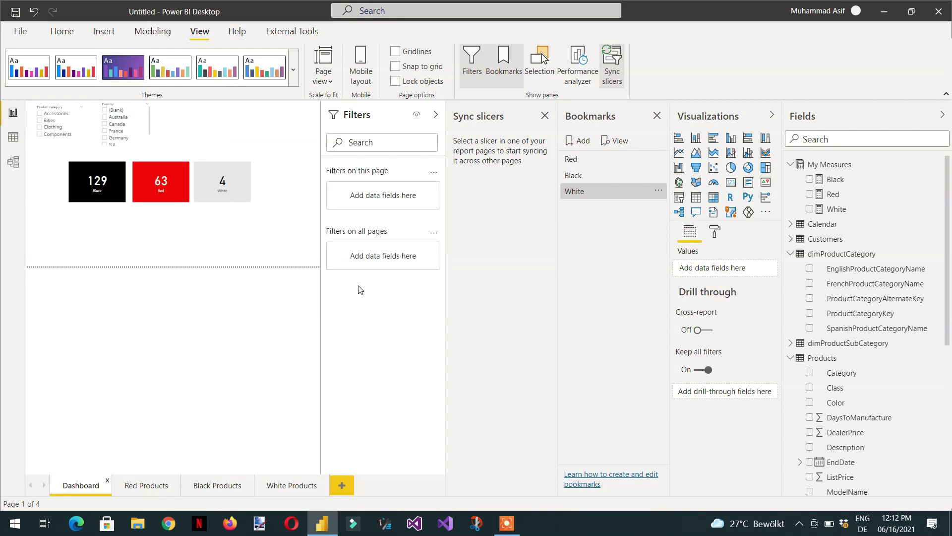
{"action": "left_click", "coordinate": [658, 117]}
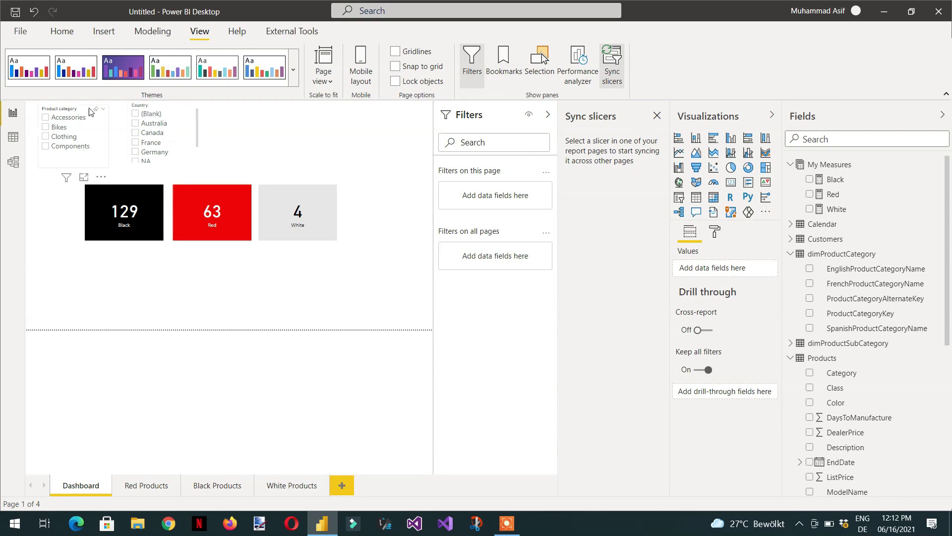
{"action": "left_click", "coordinate": [87, 111]}
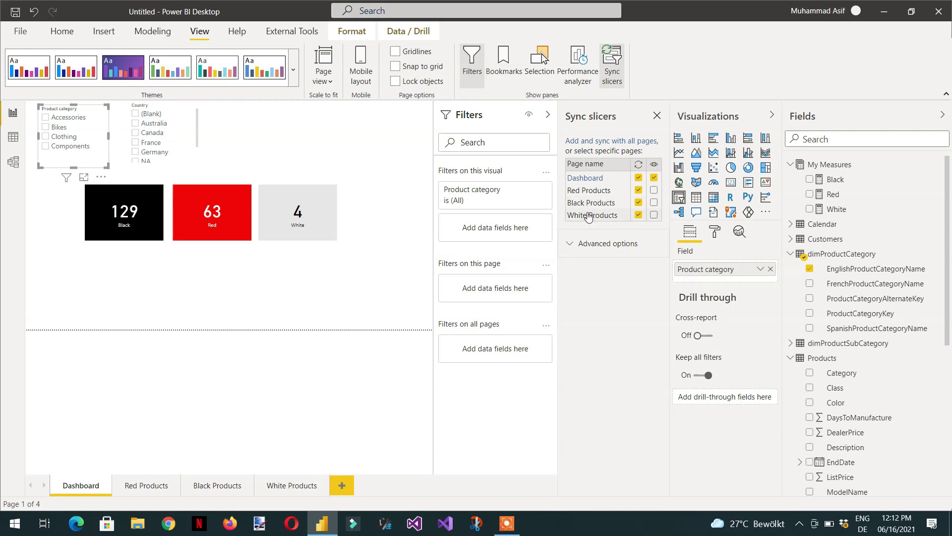
{"action": "left_click", "coordinate": [175, 112]}
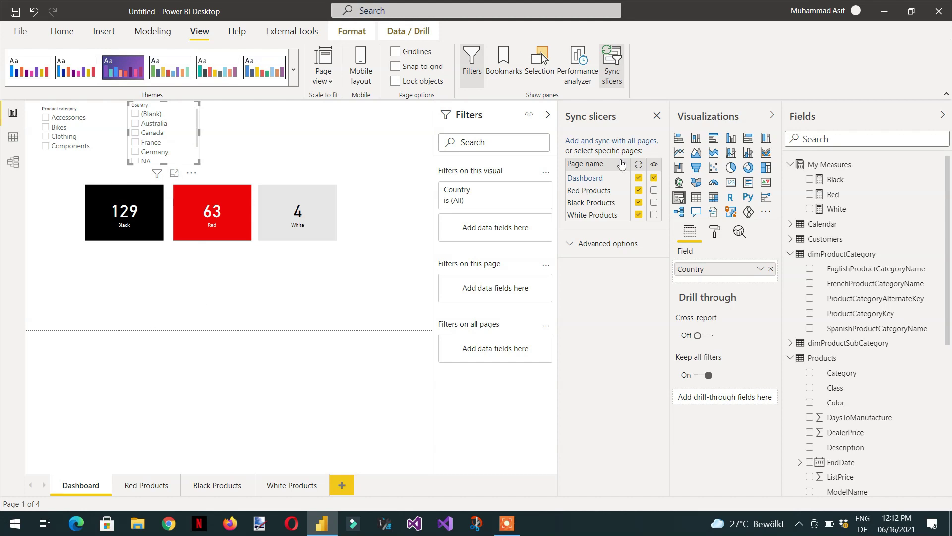
{"action": "left_click", "coordinate": [657, 117]}
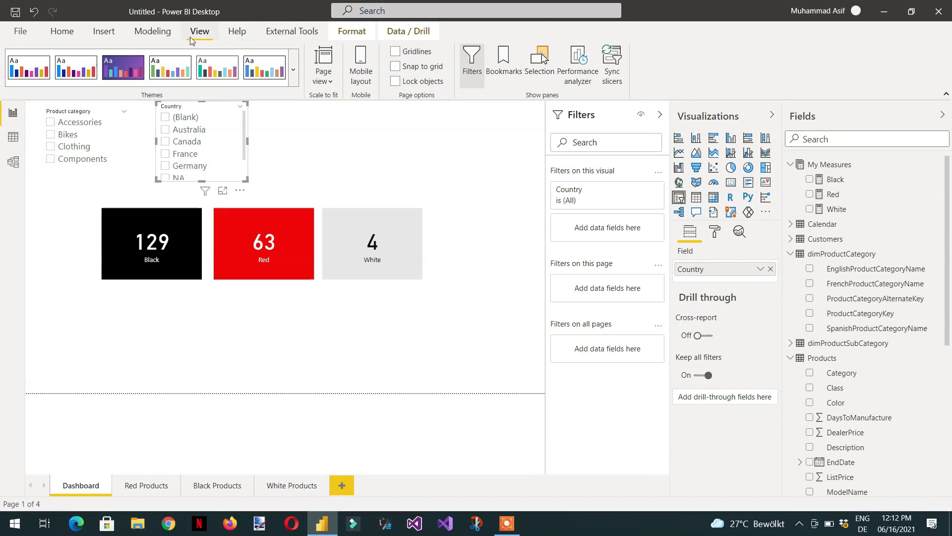
Insert a blank button covering the Dashboard's Black card and place copies of it over the Red and White cards.
{"action": "left_click", "coordinate": [106, 32]}
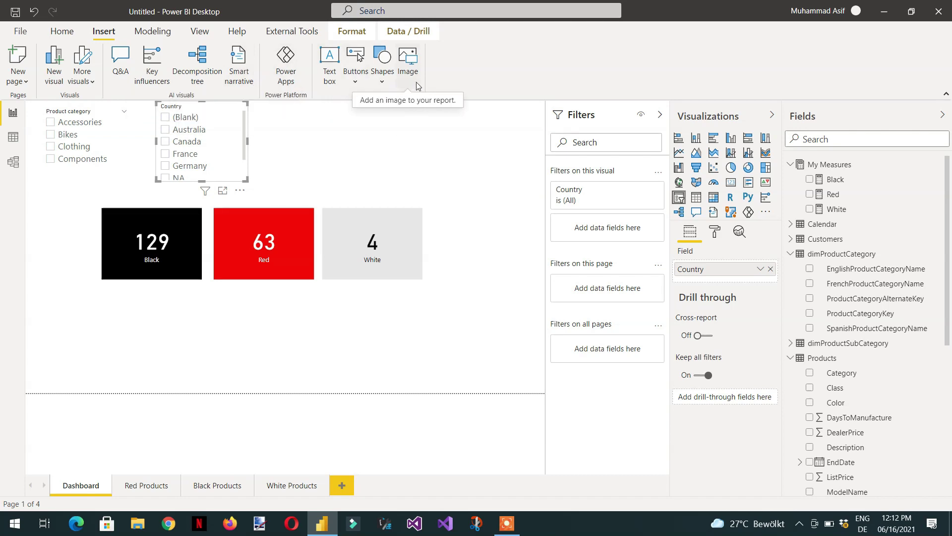
{"action": "left_click", "coordinate": [356, 79]}
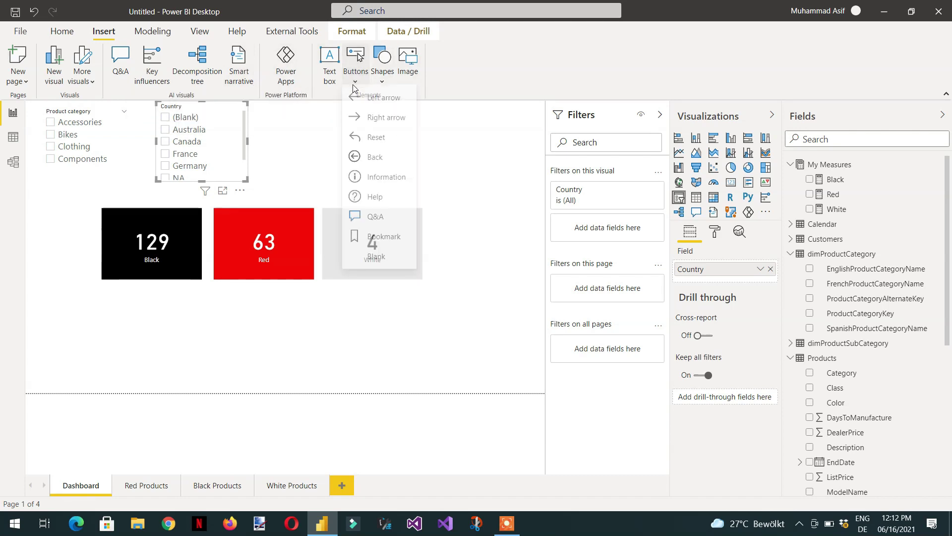
{"action": "left_click", "coordinate": [380, 261]}
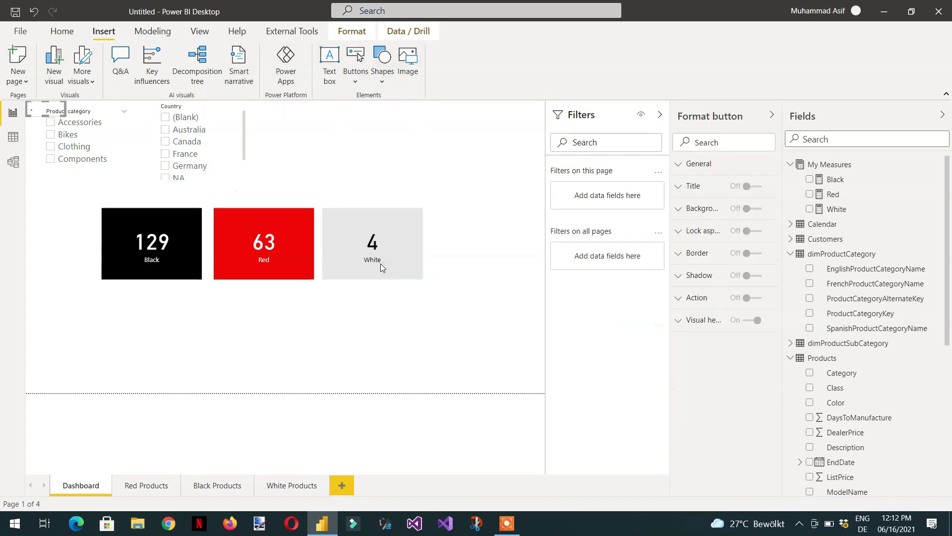
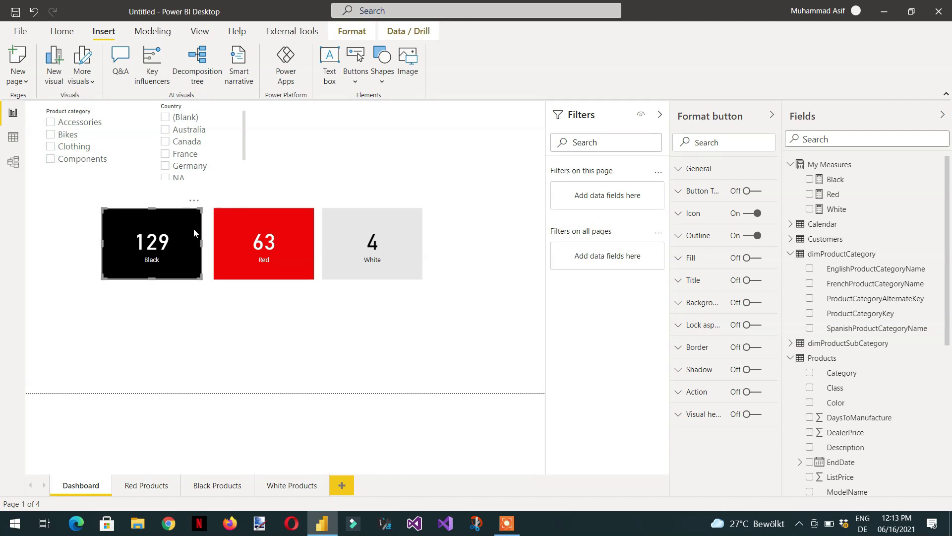
{"action": "left_click_drag", "start_coordinate": [190, 228], "coordinate": [294, 228]}
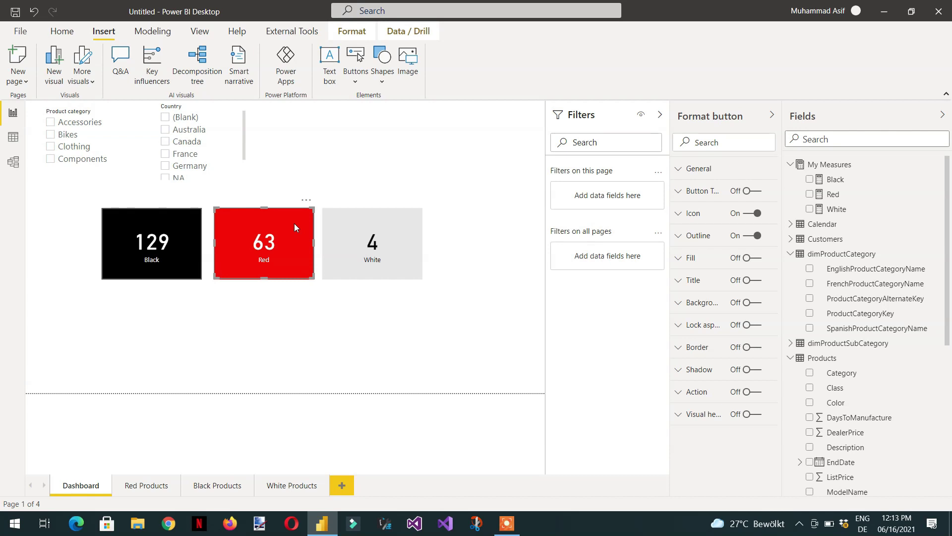
{"action": "left_click_drag", "start_coordinate": [293, 223], "coordinate": [397, 219]}
Turn on the Action of the button over the Black card, with type Bookmark and the Black bookmark as target.
{"action": "left_click", "coordinate": [176, 257]}
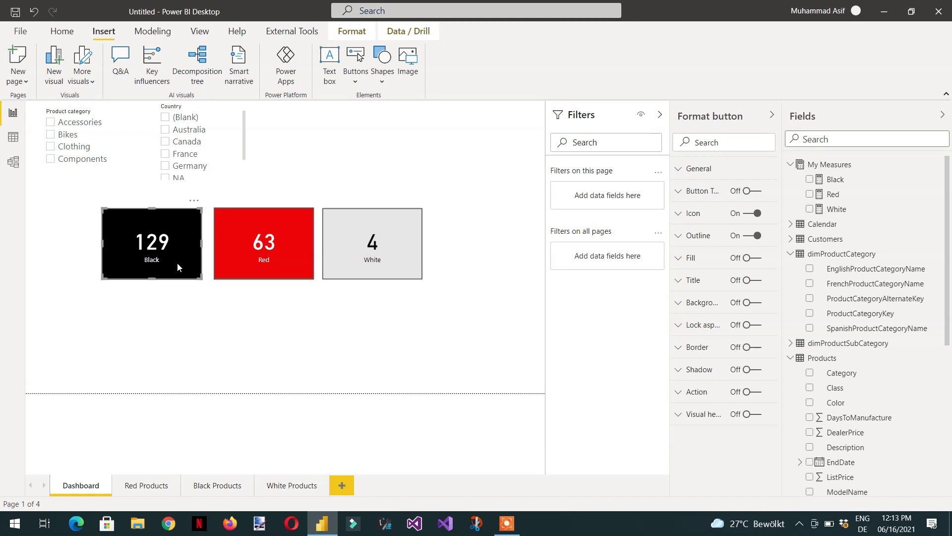
{"action": "left_click", "coordinate": [683, 395]}
{"action": "left_click", "coordinate": [754, 397]}
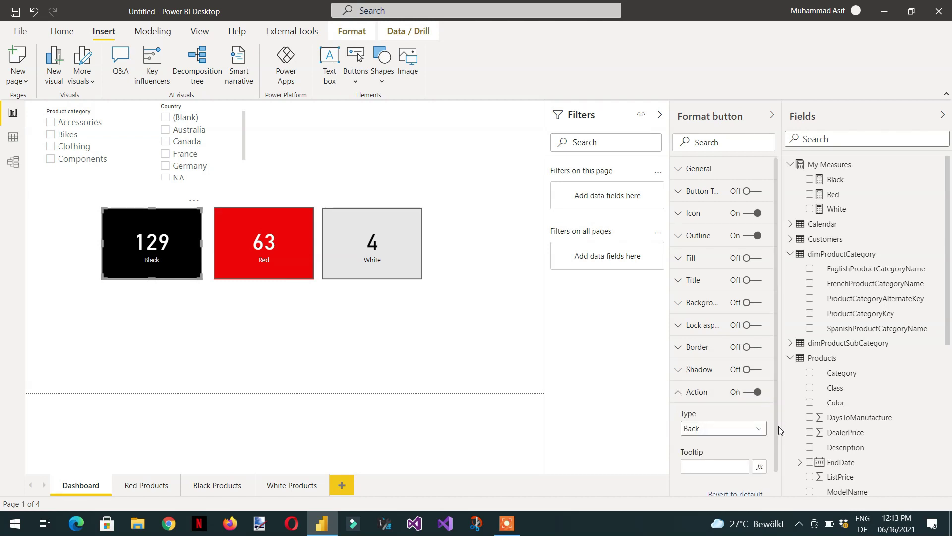
{"action": "left_click", "coordinate": [757, 432]}
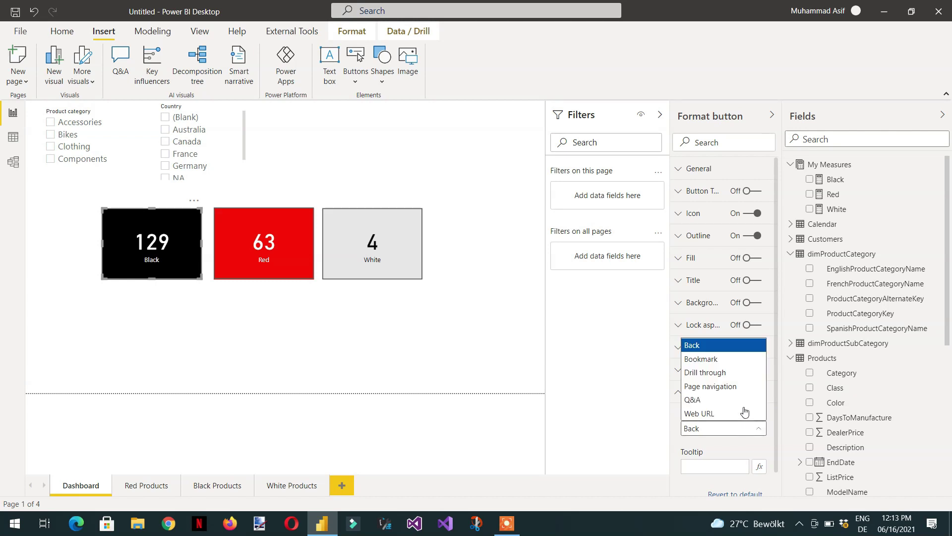
{"action": "left_click", "coordinate": [723, 364]}
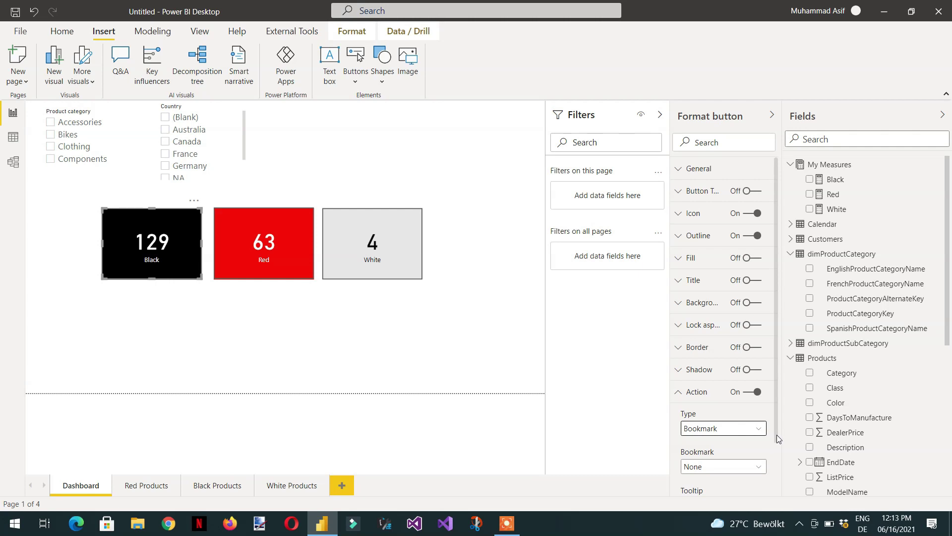
{"action": "scroll", "coordinate": [779, 438], "scroll_direction": "down", "scroll_amount": 2}
{"action": "left_click", "coordinate": [756, 419]}
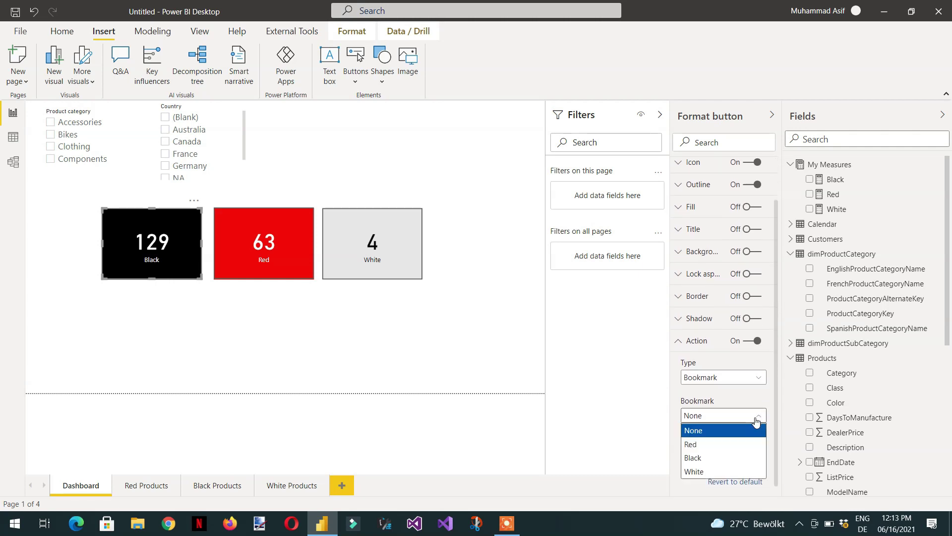
{"action": "left_click", "coordinate": [716, 457]}
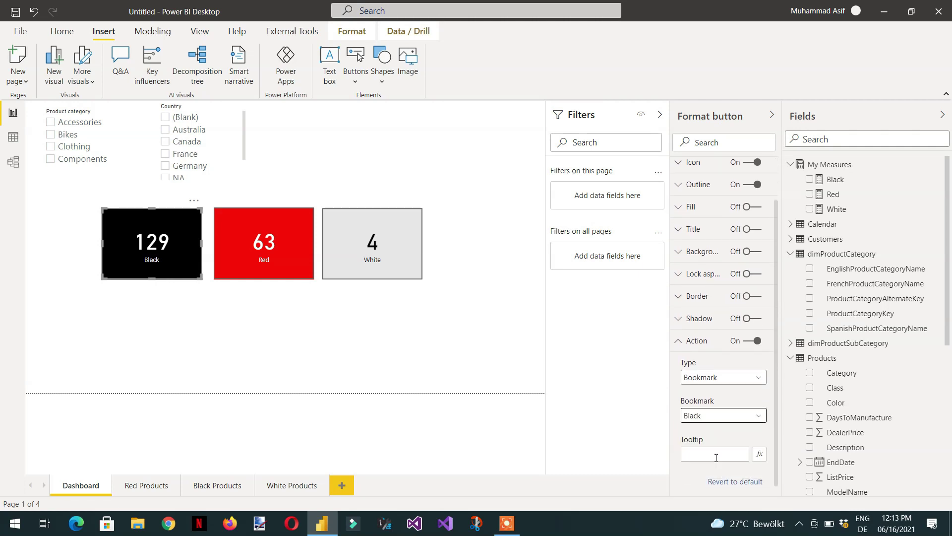
Turn on the Action of the button over the Red card, with type Bookmark and the Red bookmark as target.
{"action": "left_click", "coordinate": [293, 264]}
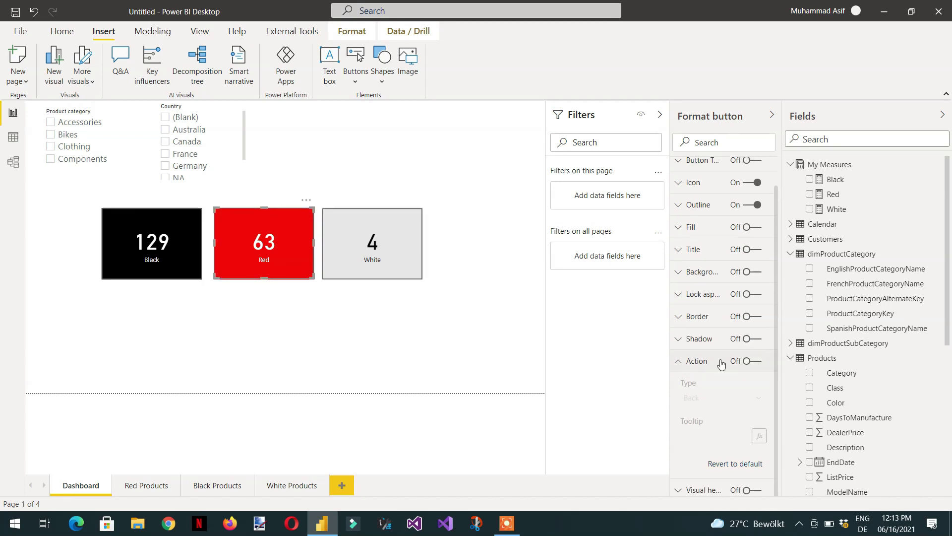
{"action": "left_click", "coordinate": [754, 361]}
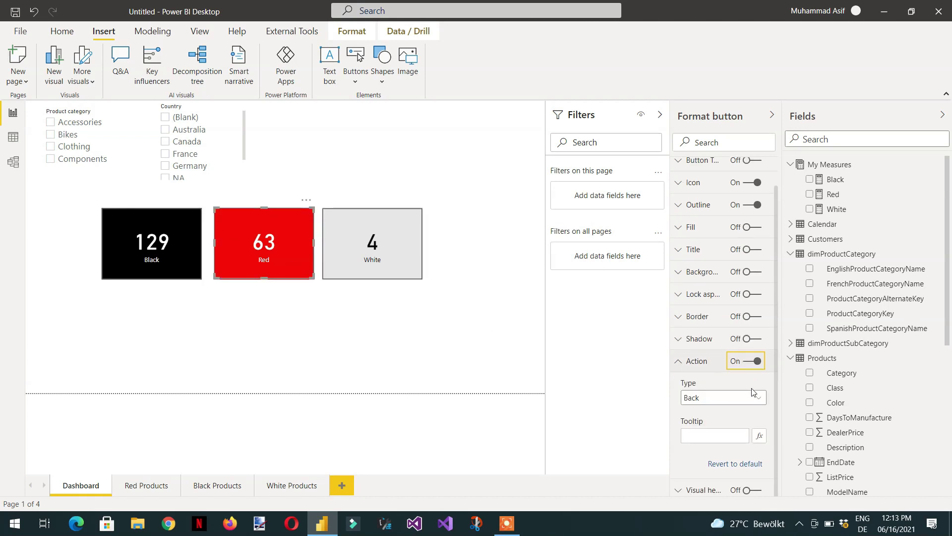
{"action": "left_click", "coordinate": [752, 398]}
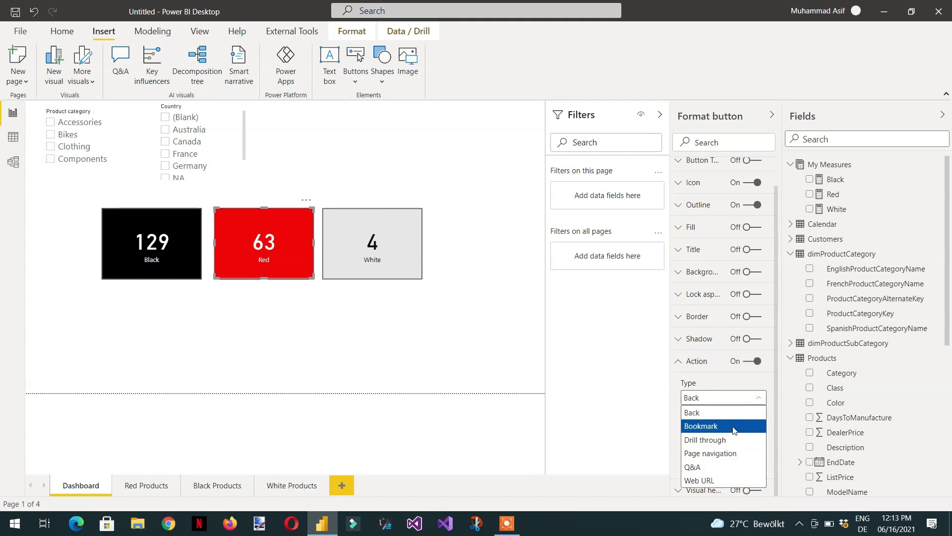
{"action": "left_click", "coordinate": [733, 429]}
{"action": "left_click", "coordinate": [748, 437]}
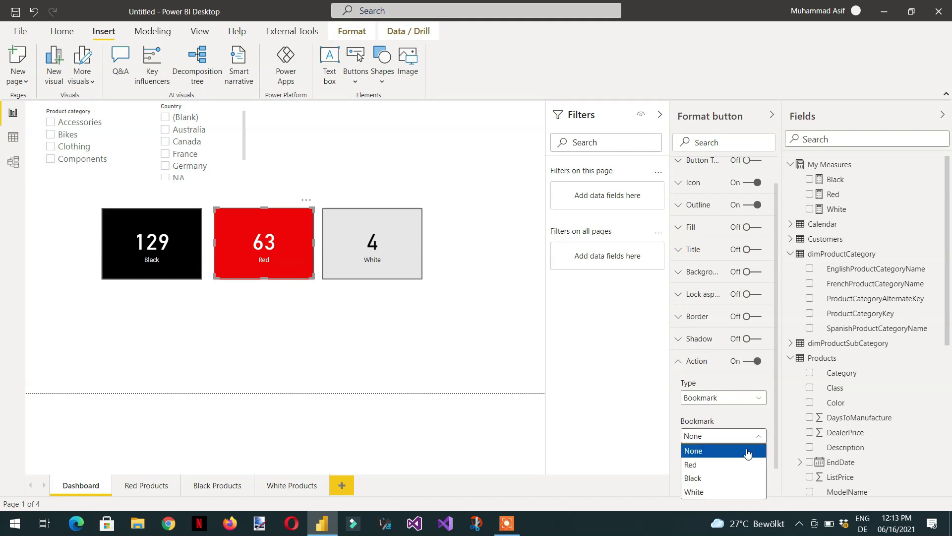
{"action": "left_click", "coordinate": [735, 464]}
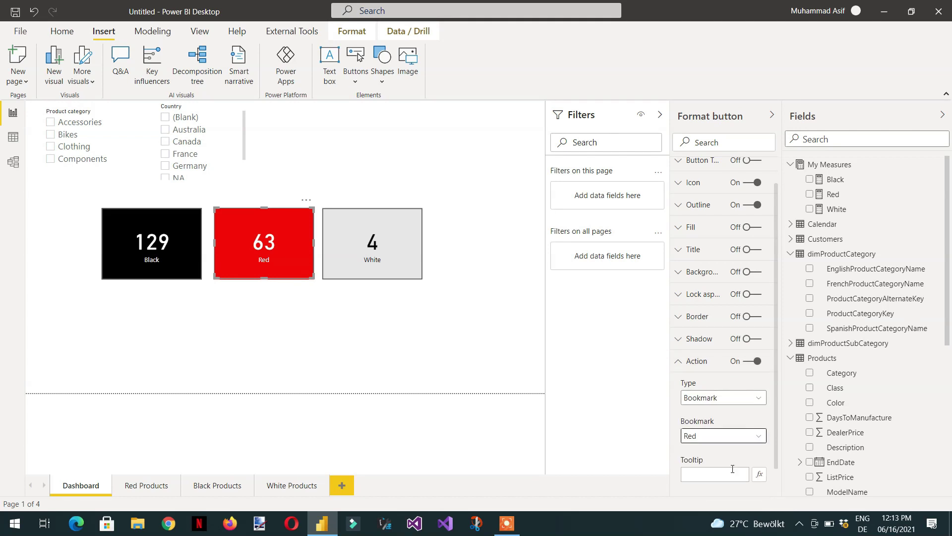
Turn on the Action of the button over the White card, with type Bookmark and the White bookmark as target.
{"action": "left_click", "coordinate": [406, 245]}
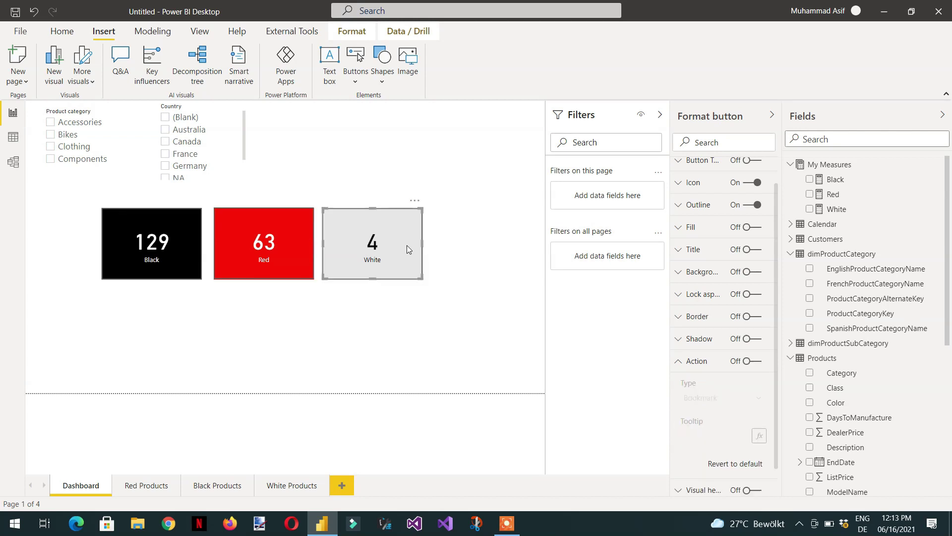
{"action": "left_click", "coordinate": [756, 362]}
{"action": "left_click", "coordinate": [758, 403]}
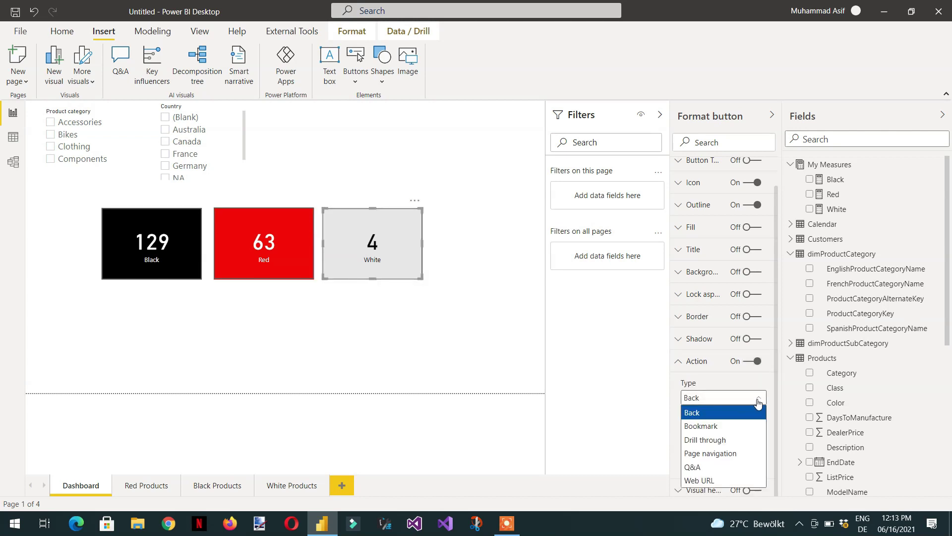
{"action": "left_click", "coordinate": [739, 428]}
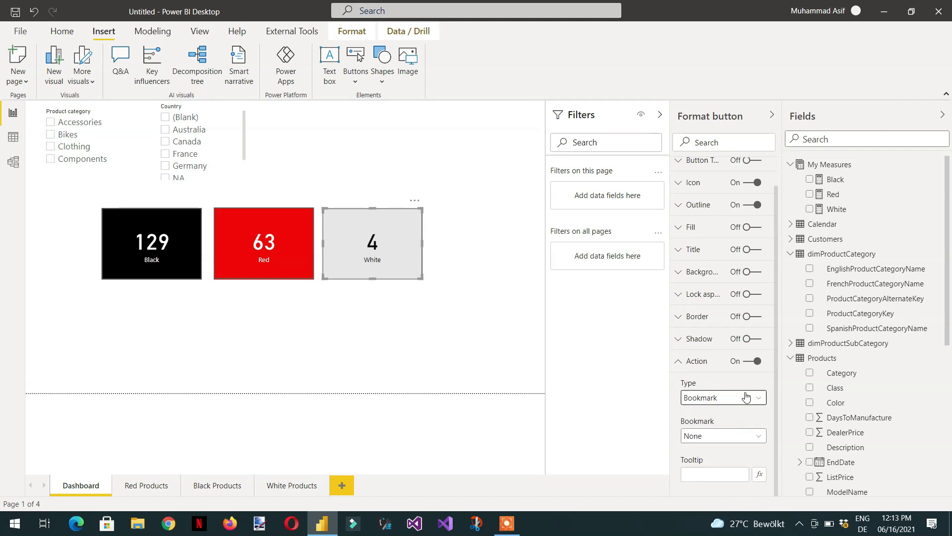
{"action": "left_click", "coordinate": [749, 436]}
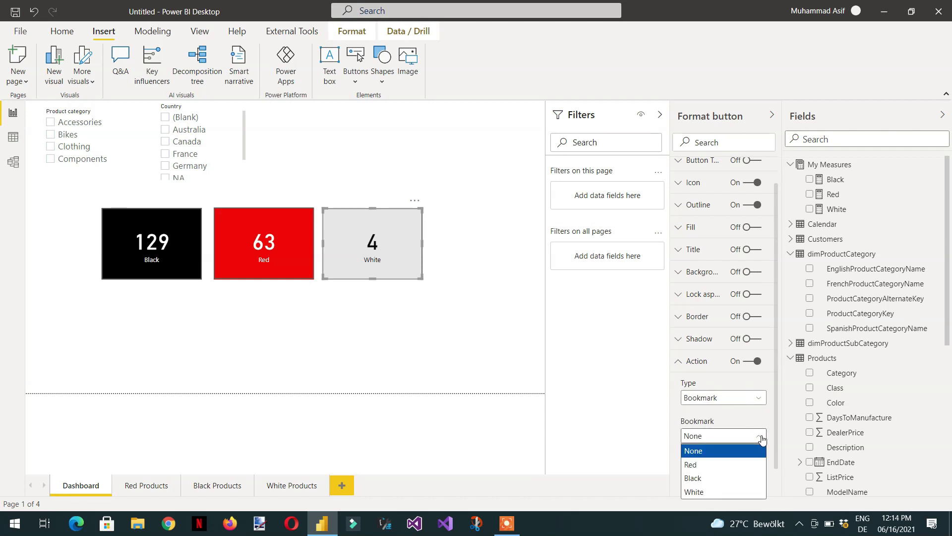
{"action": "left_click", "coordinate": [719, 492]}
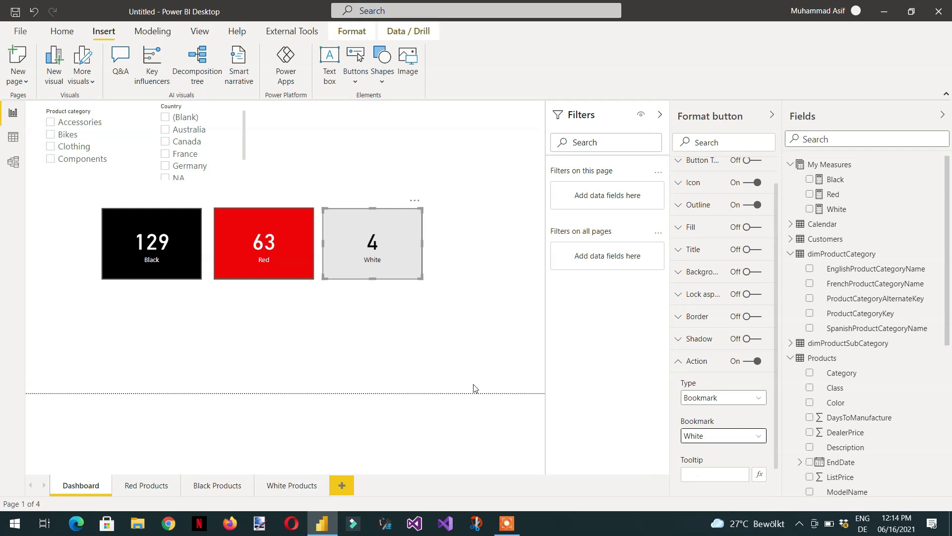
{"action": "left_click", "coordinate": [378, 355]}
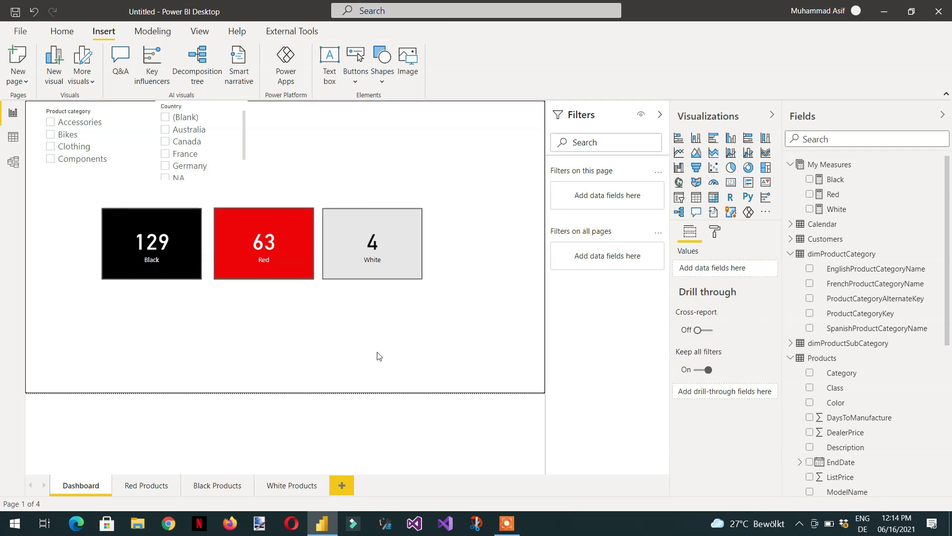
Hide the Red Products, Black Products and White Products pages.
{"action": "right_click", "coordinate": [153, 490]}
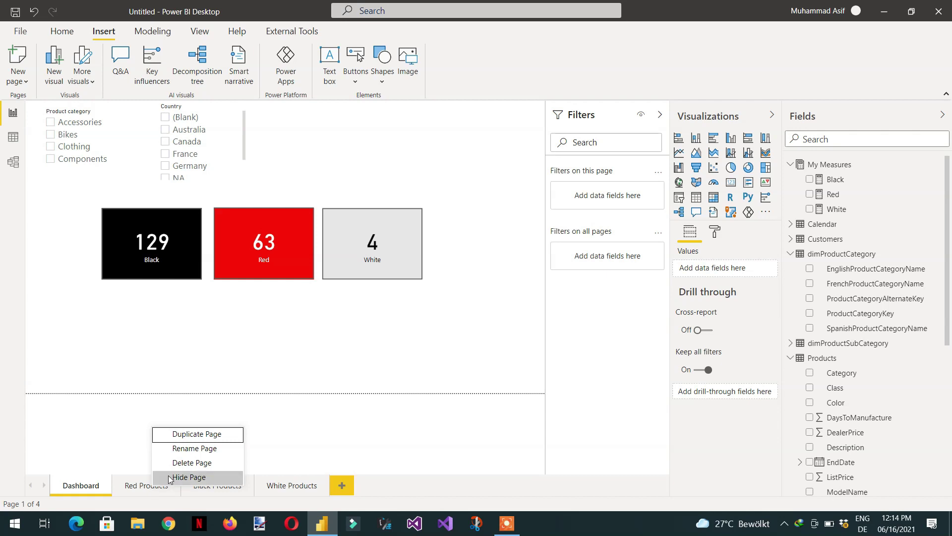
{"action": "left_click", "coordinate": [174, 477]}
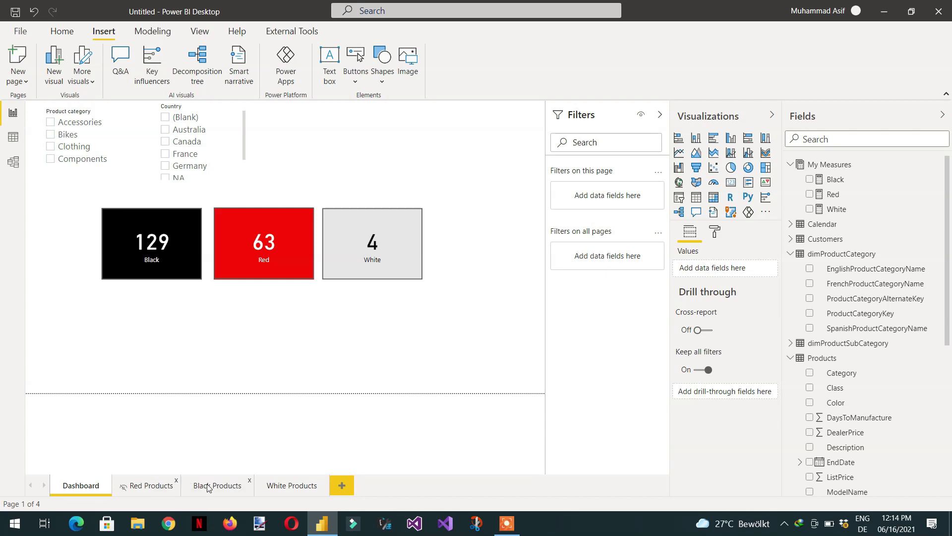
{"action": "right_click", "coordinate": [208, 488]}
{"action": "left_click", "coordinate": [226, 475]}
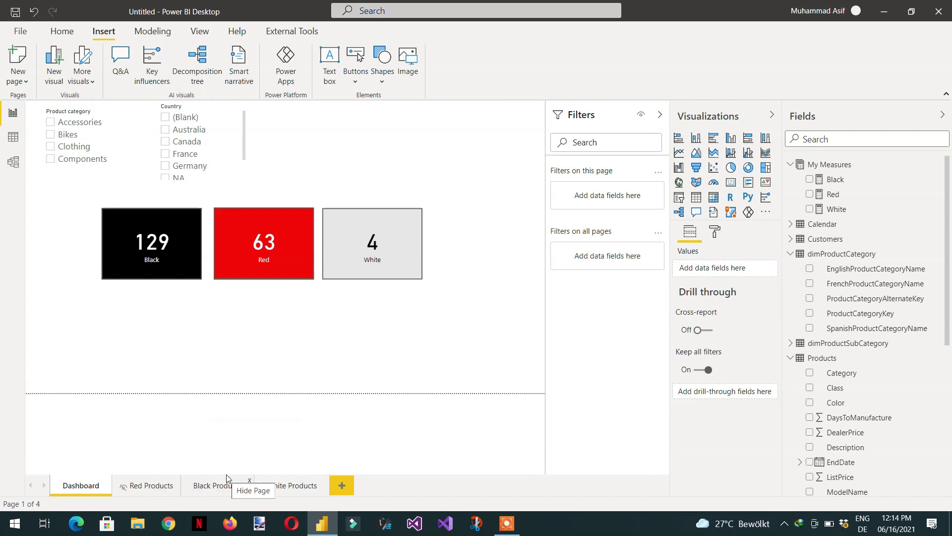
{"action": "right_click", "coordinate": [286, 485]}
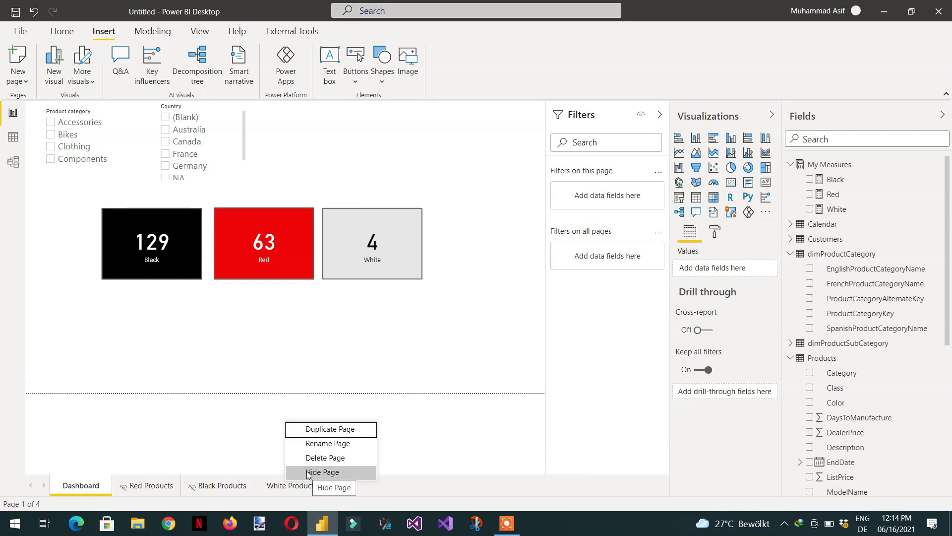
{"action": "left_click", "coordinate": [307, 472]}
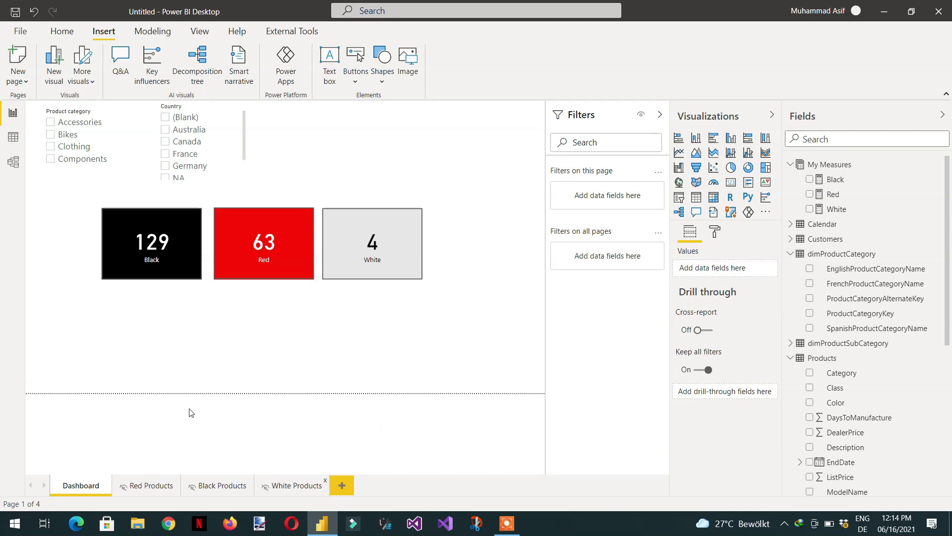
Filter the Dashboard to Canada, test the Red card's button to view the matching product details, and return to the Dashboard.
{"action": "left_click", "coordinate": [166, 143]}
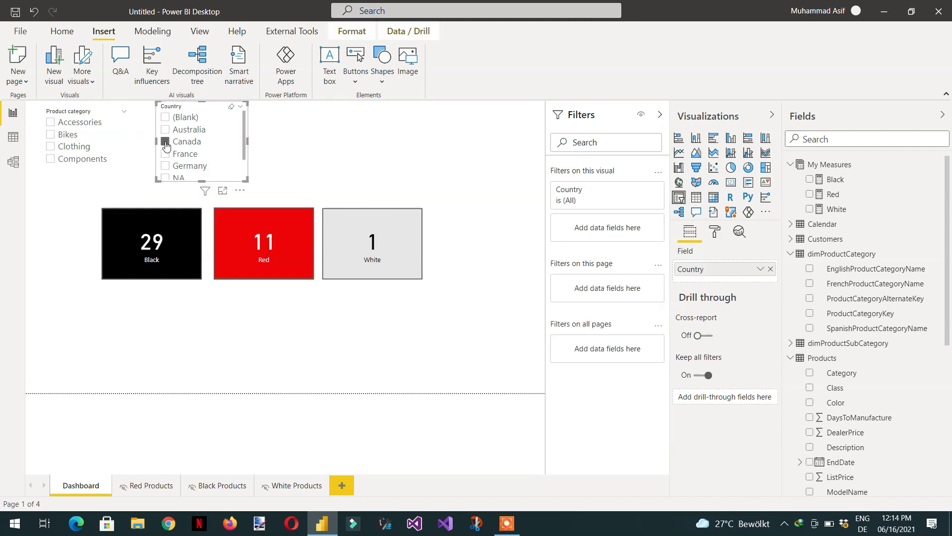
{"action": "left_click", "coordinate": [247, 254], "text": "ctrl"}
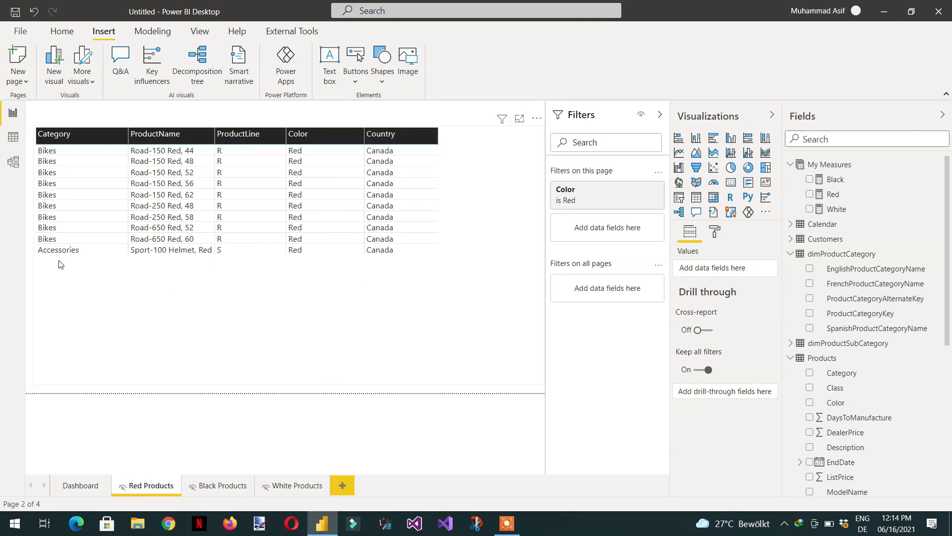
{"action": "left_click", "coordinate": [81, 485]}
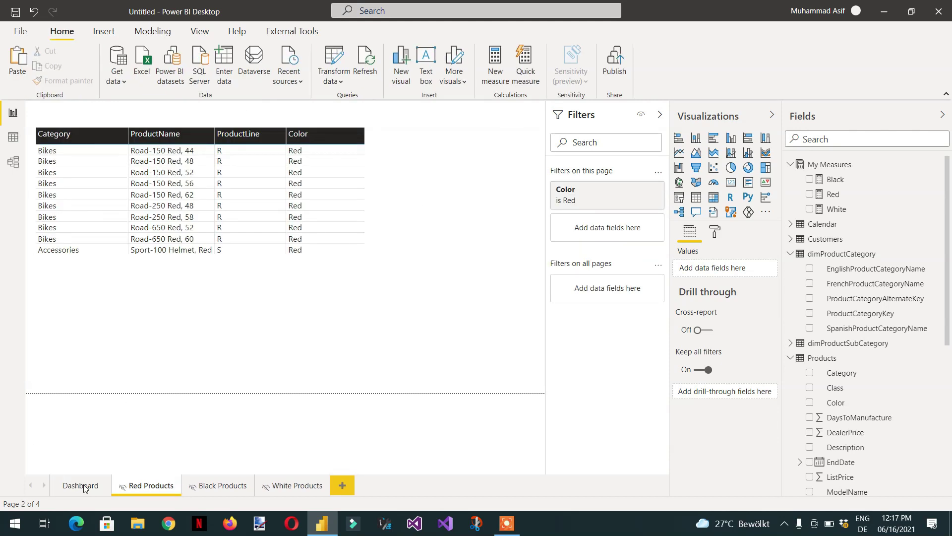
{"action": "left_click", "coordinate": [84, 484]}
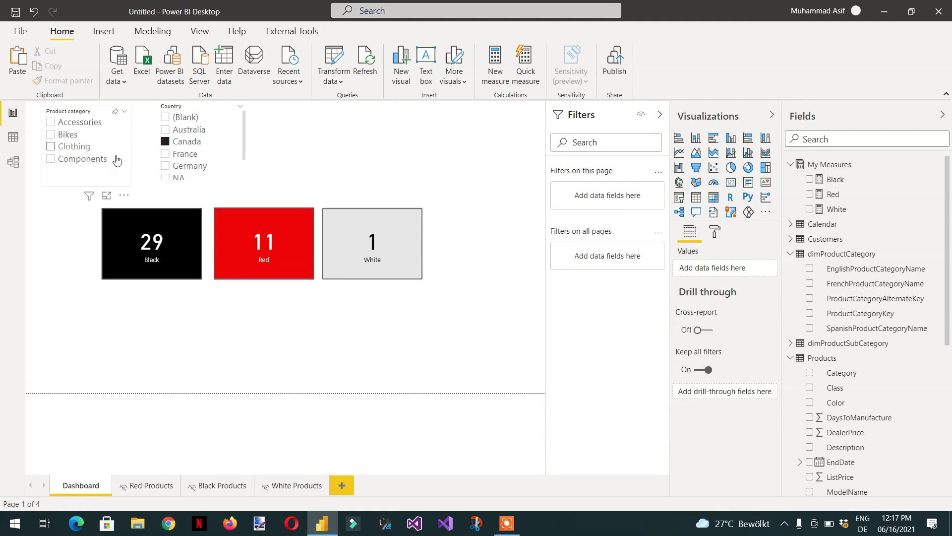
Filter the Dashboard to France, test the White card's button to view the matching product details, and return to the Dashboard.
{"action": "left_click", "coordinate": [165, 154]}
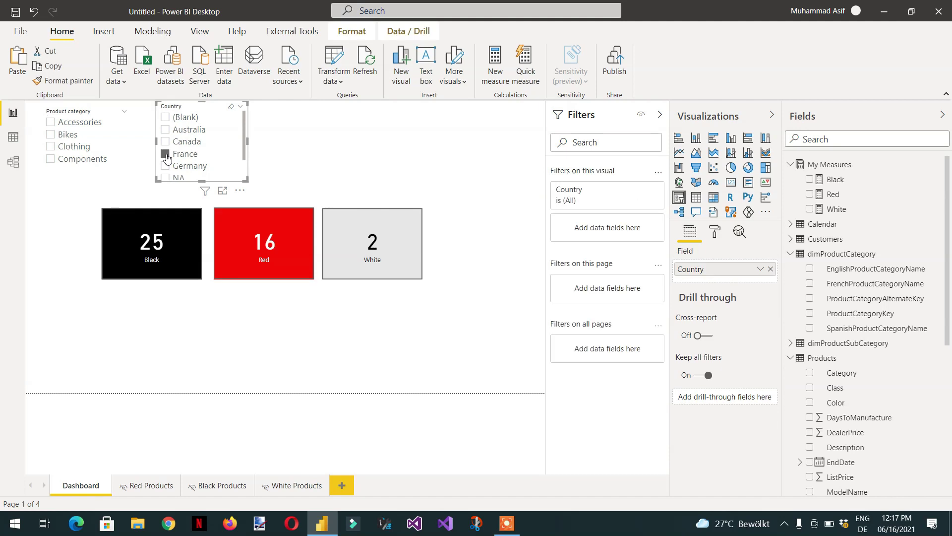
{"action": "left_click", "coordinate": [376, 260], "text": "ctrl"}
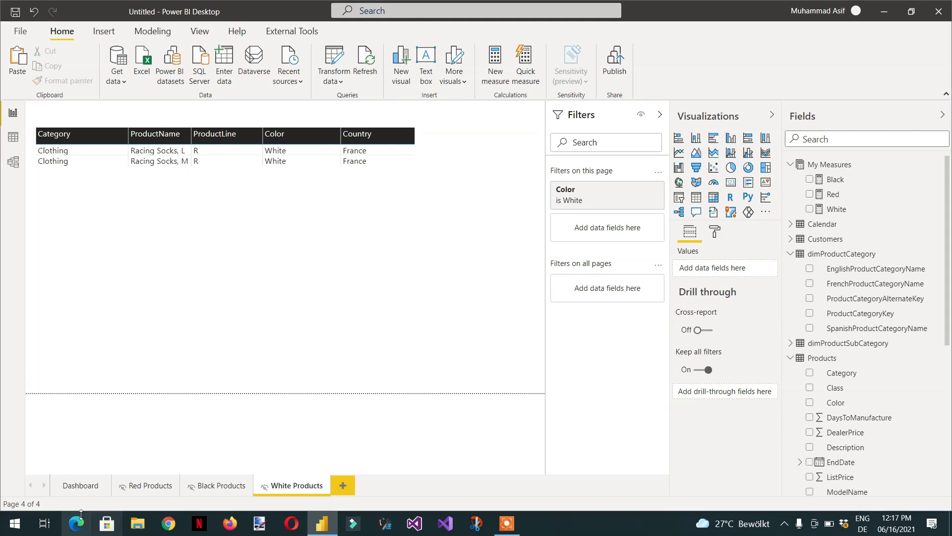
{"action": "left_click", "coordinate": [81, 486]}
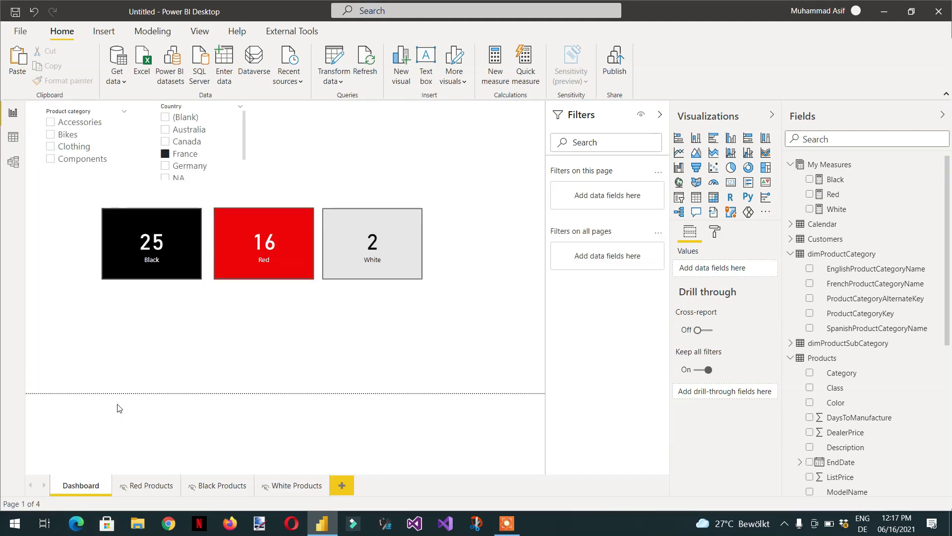